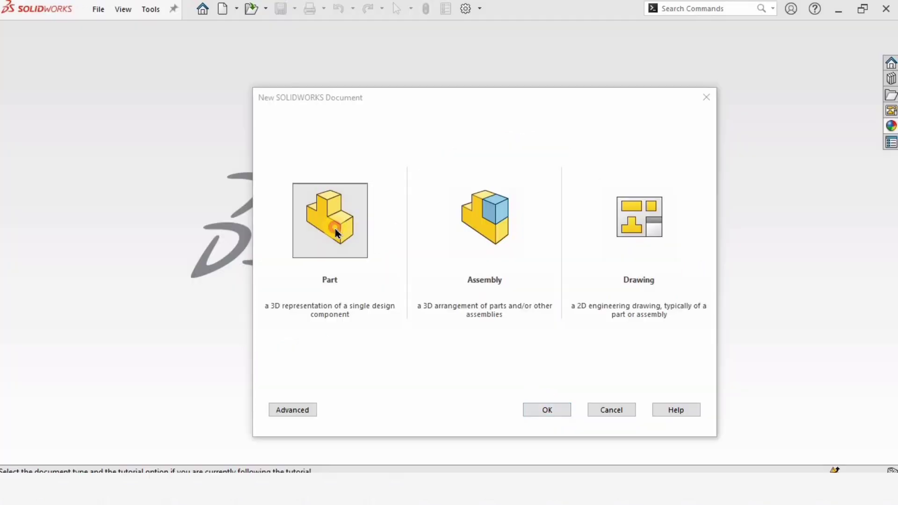
Step: Create a new part document and set its scene to a plain white background
{"action": "left_click", "coordinate": [547, 410]}
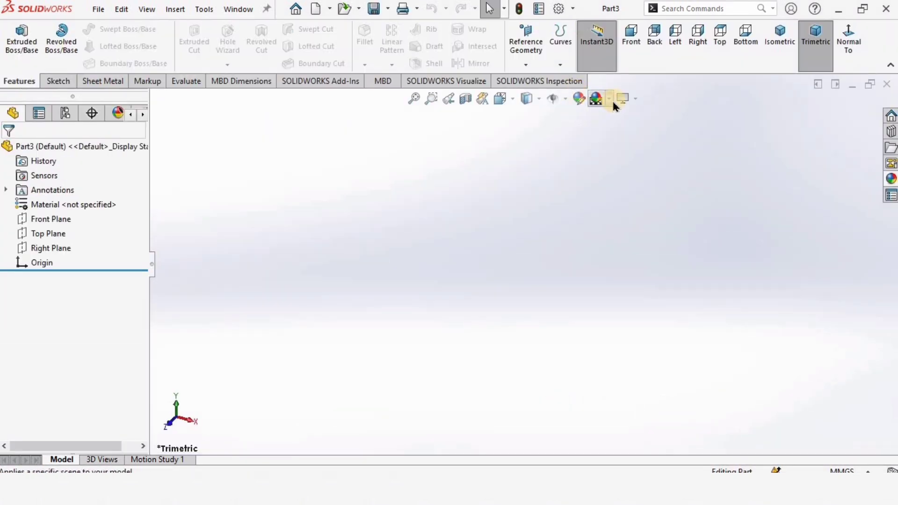
{"action": "left_click", "coordinate": [609, 99]}
{"action": "left_click", "coordinate": [614, 136]}
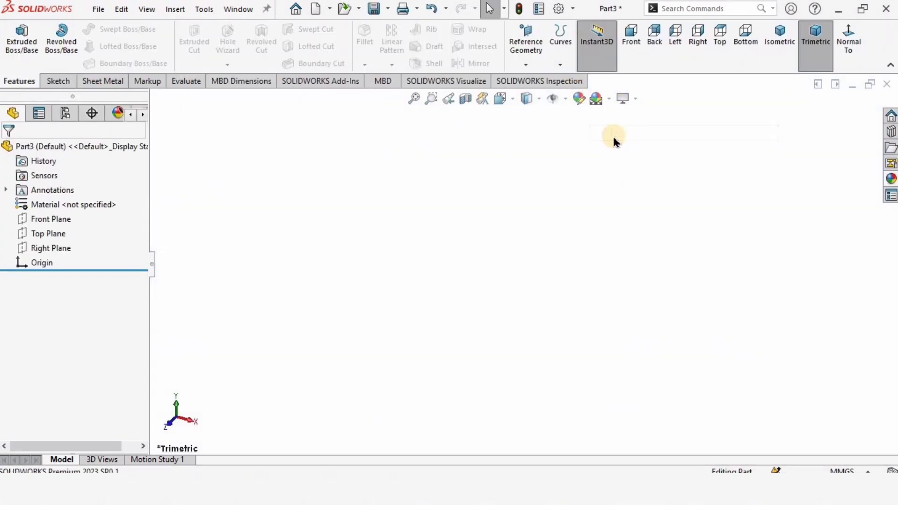
{"action": "left_click", "coordinate": [867, 471]}
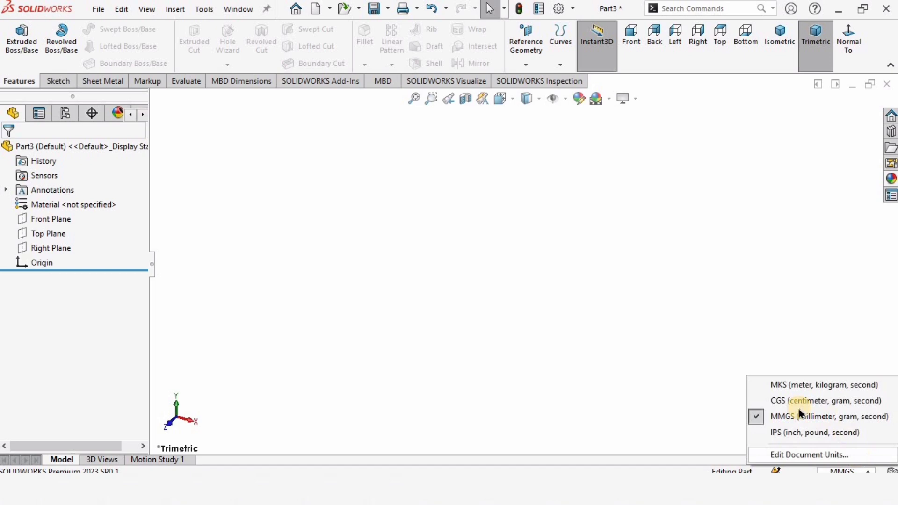
{"action": "left_click", "coordinate": [564, 364]}
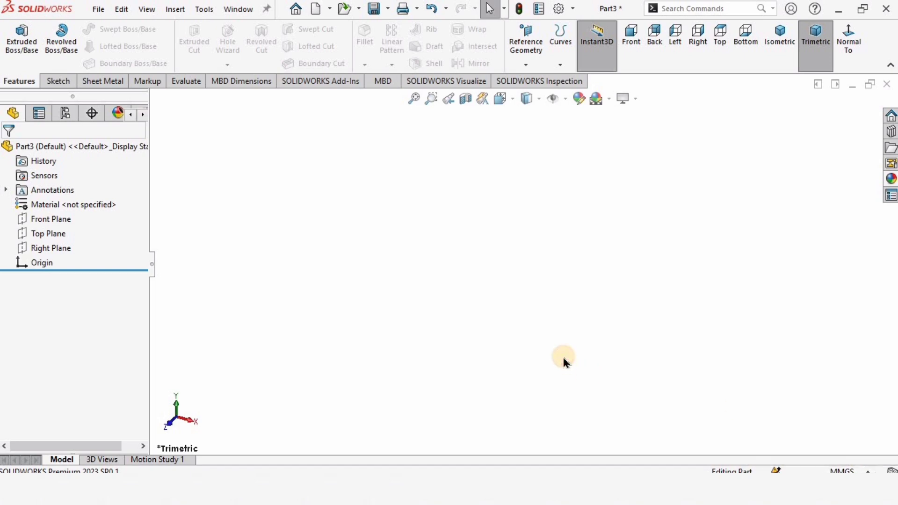
Step: Sketch a circle about 68 mm in diameter on the Top Plane, centred on the origin
{"action": "left_click", "coordinate": [51, 235]}
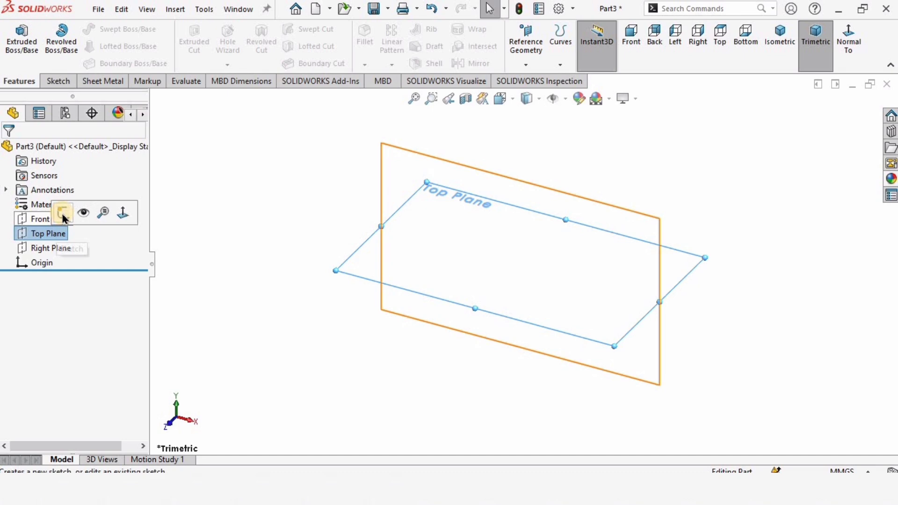
{"action": "left_click", "coordinate": [63, 213]}
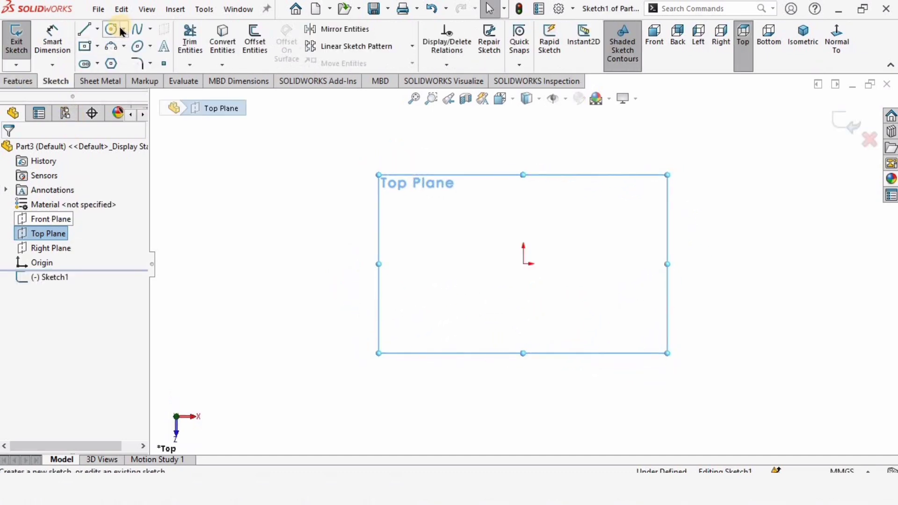
{"action": "left_click", "coordinate": [112, 33]}
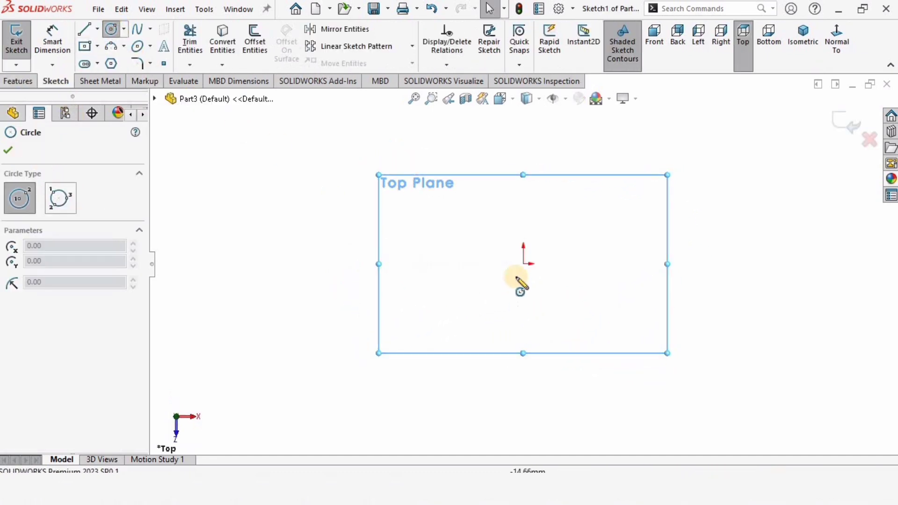
{"action": "left_click", "coordinate": [523, 263]}
{"action": "left_click", "coordinate": [523, 210]}
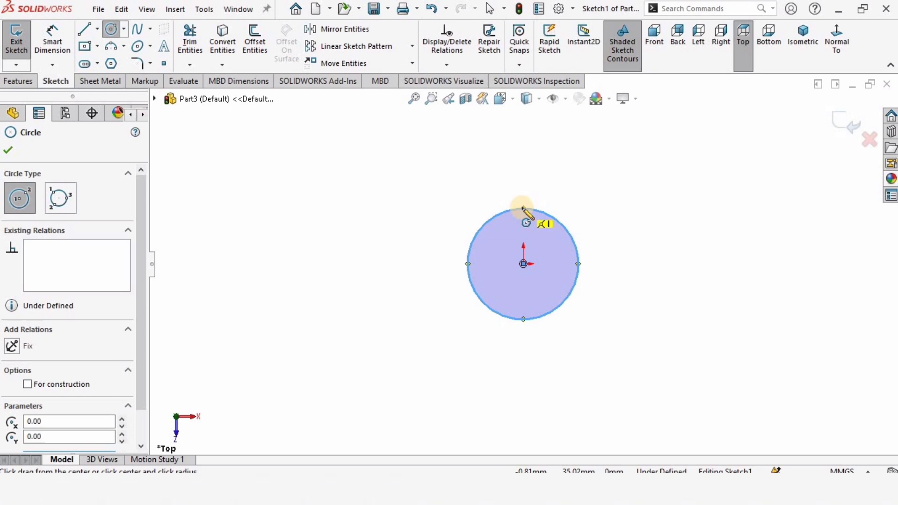
Step: Dimension the circle's diameter at 15 mm
{"action": "left_click", "coordinate": [51, 52]}
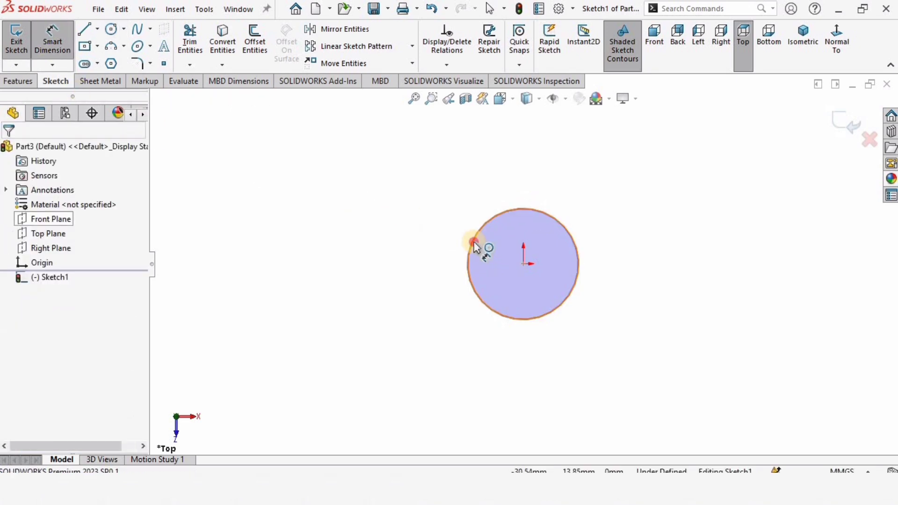
{"action": "left_click", "coordinate": [468, 263]}
{"action": "left_click", "coordinate": [348, 270]}
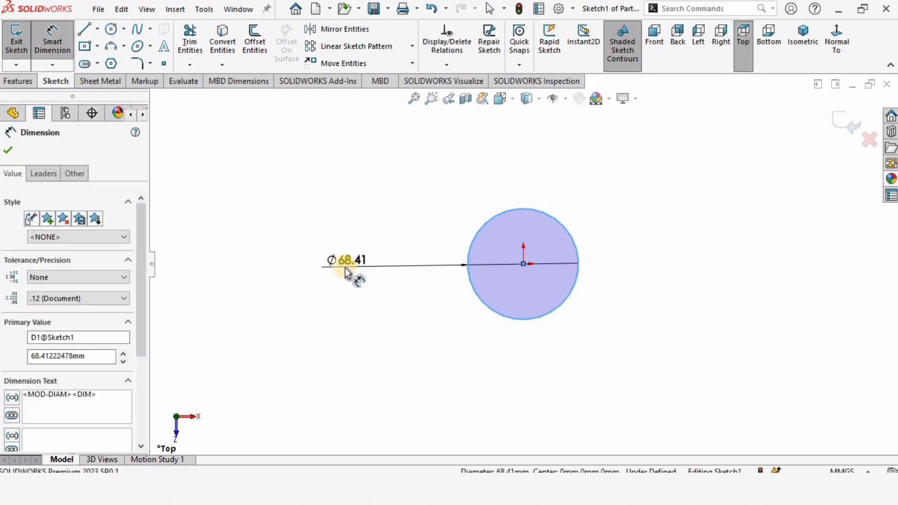
{"action": "type", "text": "15"}
{"action": "key", "text": "Return"}
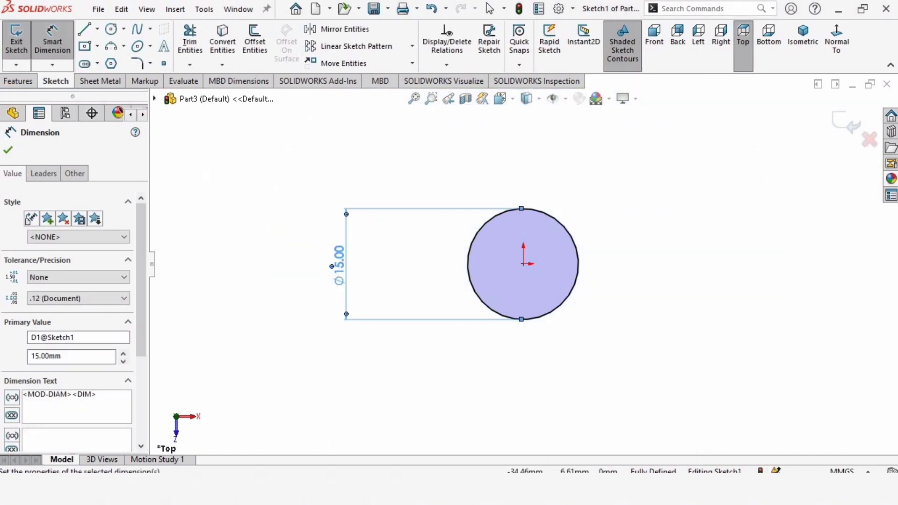
Step: Extrude the circle into a cylinder with a Blind end condition and a depth of 75 mm
{"action": "left_click", "coordinate": [17, 81]}
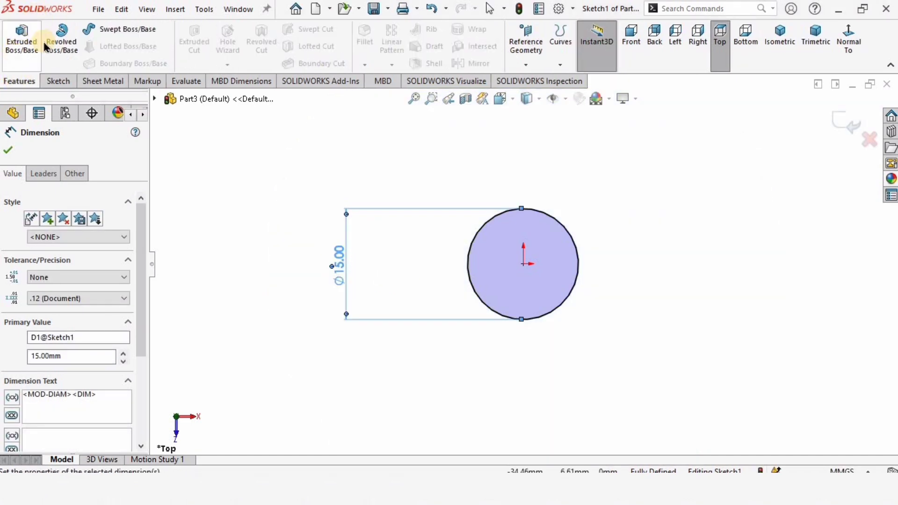
{"action": "left_click", "coordinate": [17, 44]}
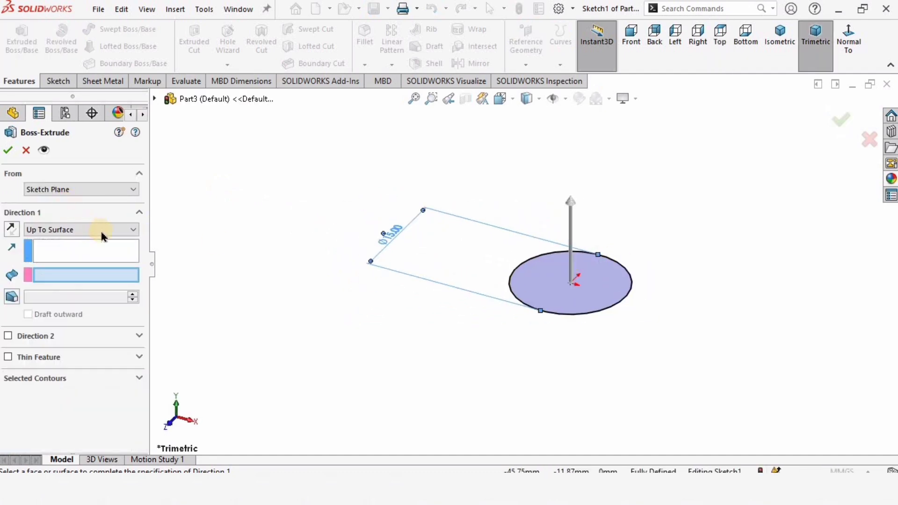
{"action": "left_click", "coordinate": [103, 230]}
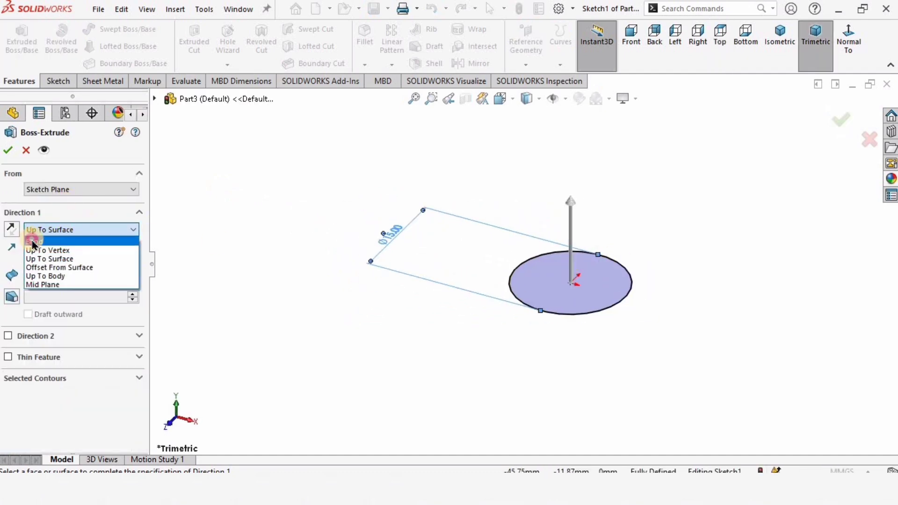
{"action": "left_click", "coordinate": [32, 241]}
{"action": "scroll", "coordinate": [566, 217], "scroll_direction": "up", "scroll_amount": 2}
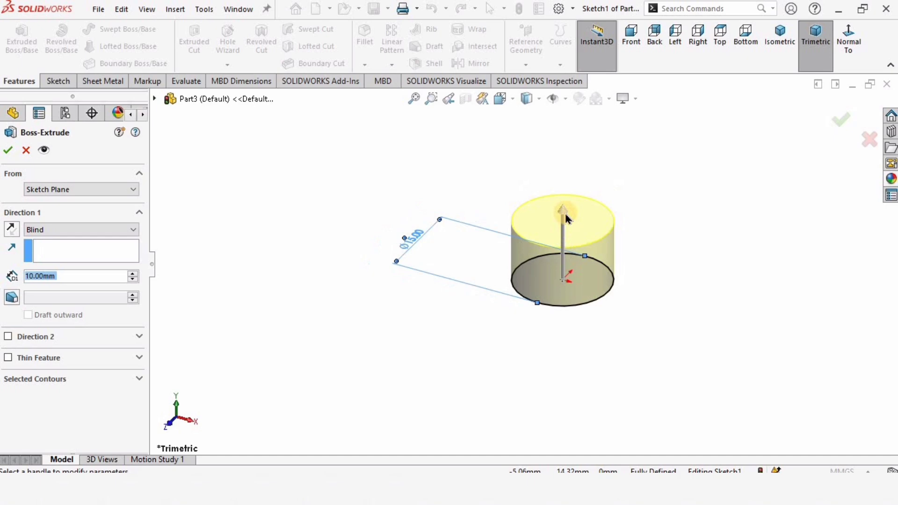
{"action": "scroll", "coordinate": [565, 215], "scroll_direction": "down", "scroll_amount": 2}
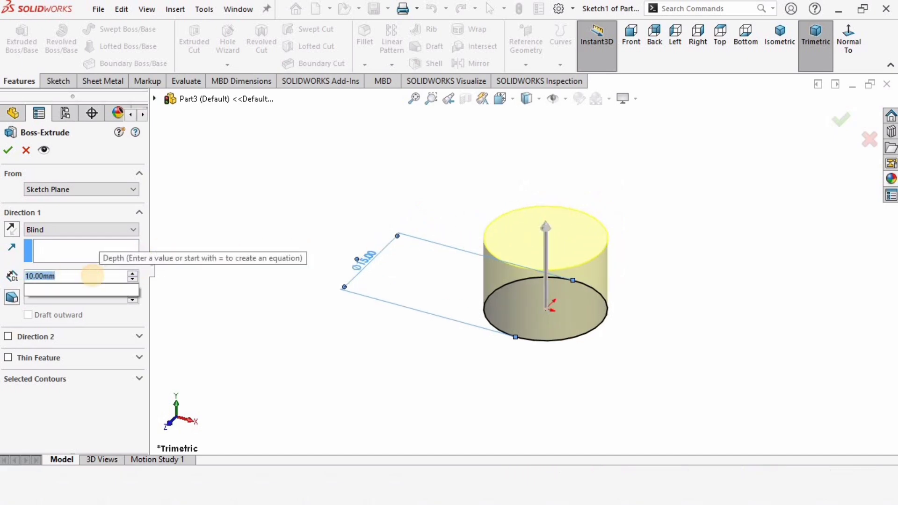
{"action": "type", "text": "75"}
{"action": "key", "text": "Return"}
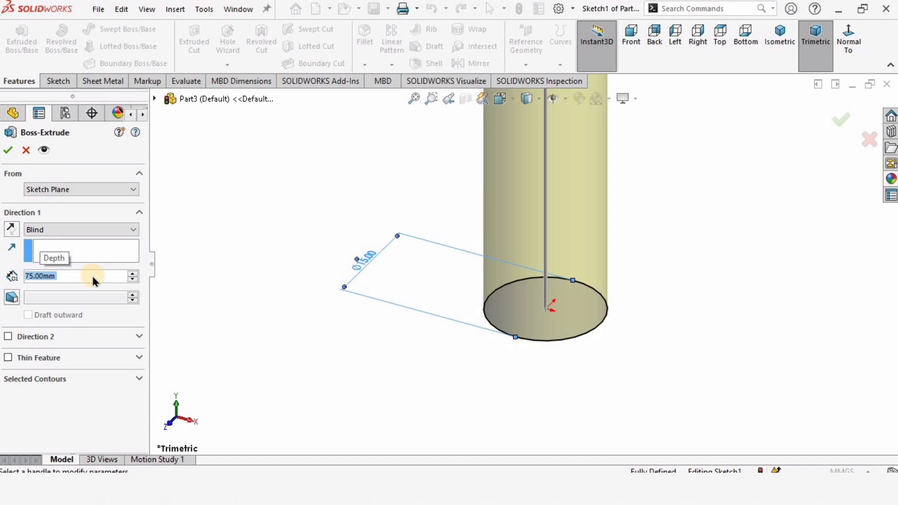
{"action": "left_click", "coordinate": [8, 151]}
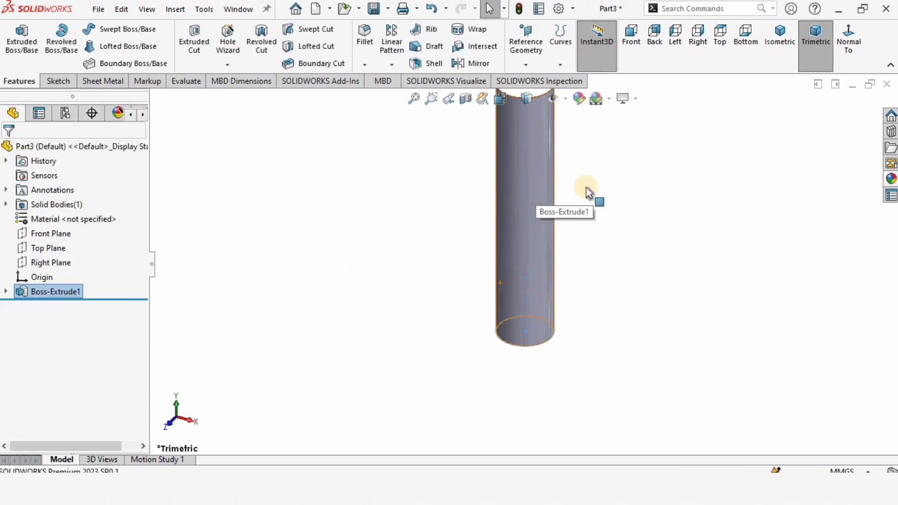
Step: Apply a reflective metallic appearance from the appearance library to the cylinder
{"action": "left_click", "coordinate": [891, 181]}
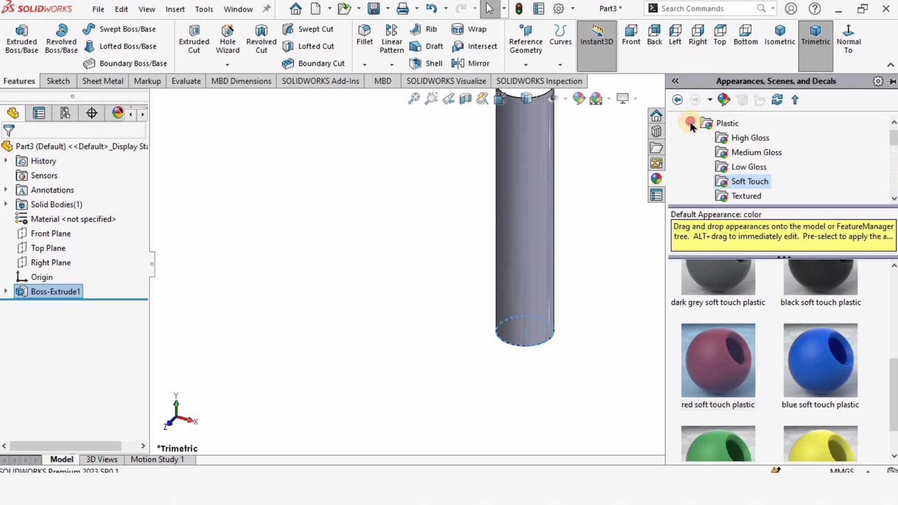
{"action": "left_click", "coordinate": [691, 123]}
{"action": "double_click", "coordinate": [830, 359]}
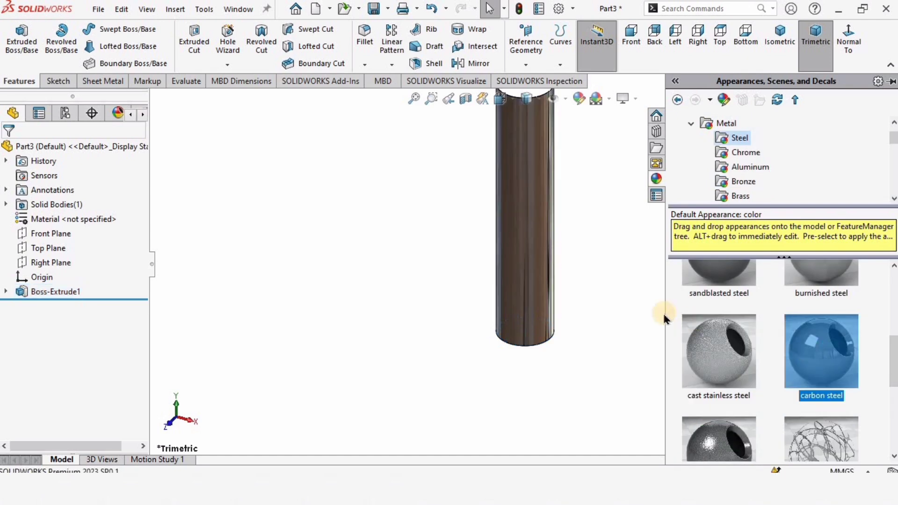
{"action": "left_click", "coordinate": [586, 222]}
{"action": "scroll", "coordinate": [534, 202], "scroll_direction": "up", "scroll_amount": 1}
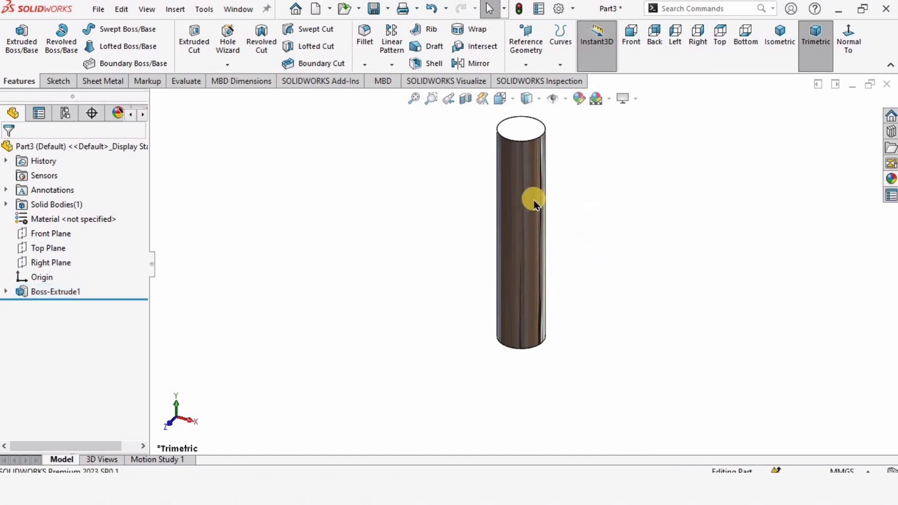
Step: Start a new sketch on the Front Plane that runs lengthwise through the cylinder
{"action": "middle_click_drag", "start_coordinate": [534, 205], "coordinate": [53, 222]}
{"action": "left_click", "coordinate": [53, 234]}
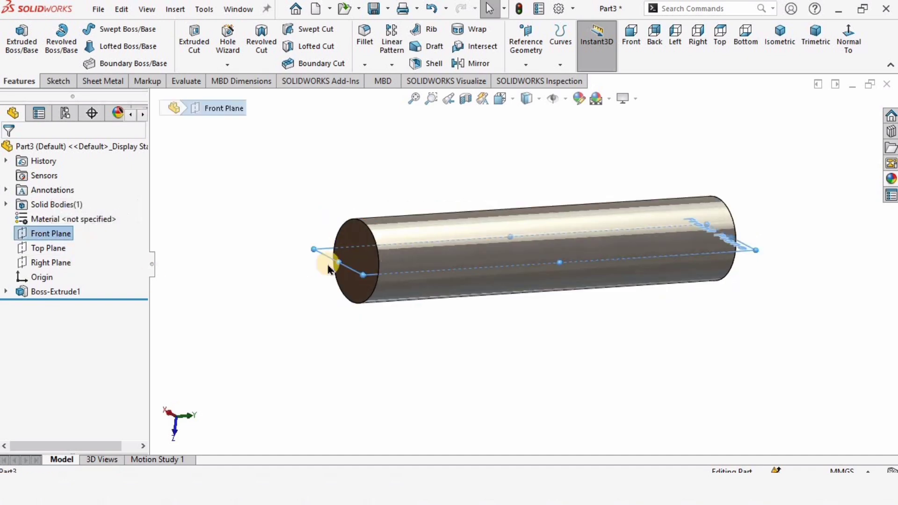
{"action": "middle_click_drag", "start_coordinate": [369, 270], "coordinate": [551, 238]}
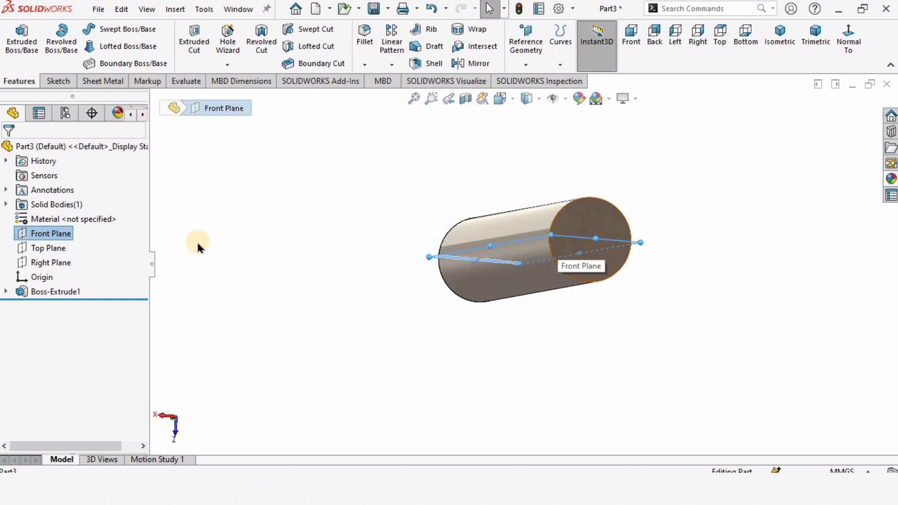
{"action": "right_click", "coordinate": [58, 234]}
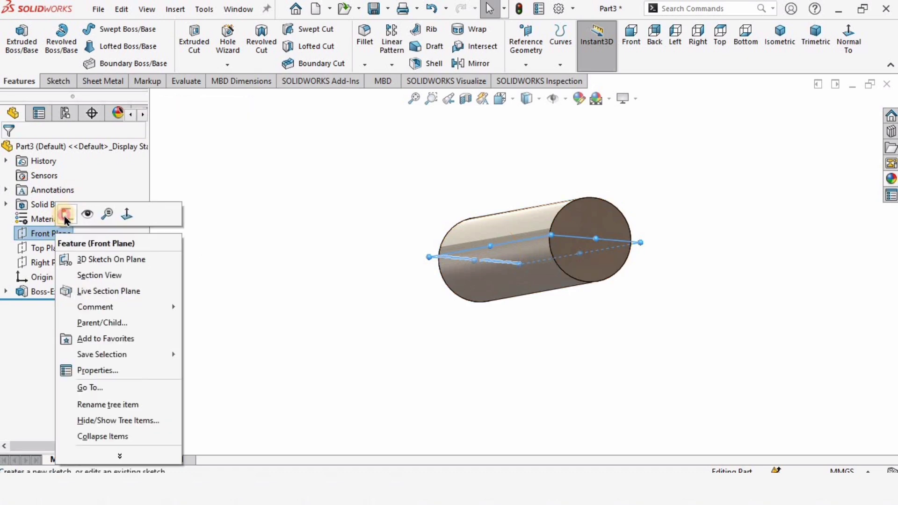
{"action": "left_click", "coordinate": [65, 215]}
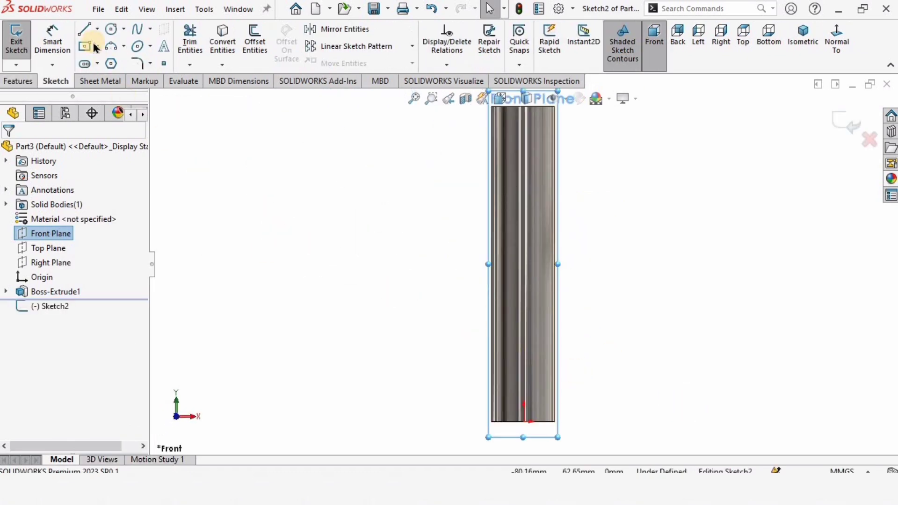
Step: Draw a vertical centerline about 83 mm long from the origin to beyond the cylinder's upper end
{"action": "left_click", "coordinate": [97, 46]}
{"action": "left_click", "coordinate": [96, 29]}
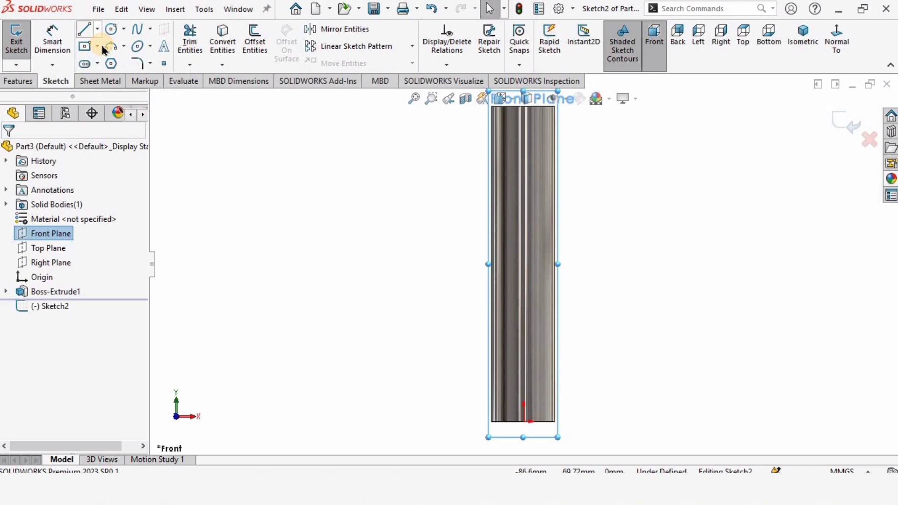
{"action": "left_click", "coordinate": [97, 29]}
{"action": "left_click", "coordinate": [108, 63]}
{"action": "scroll", "coordinate": [525, 256], "scroll_direction": "up", "scroll_amount": 1}
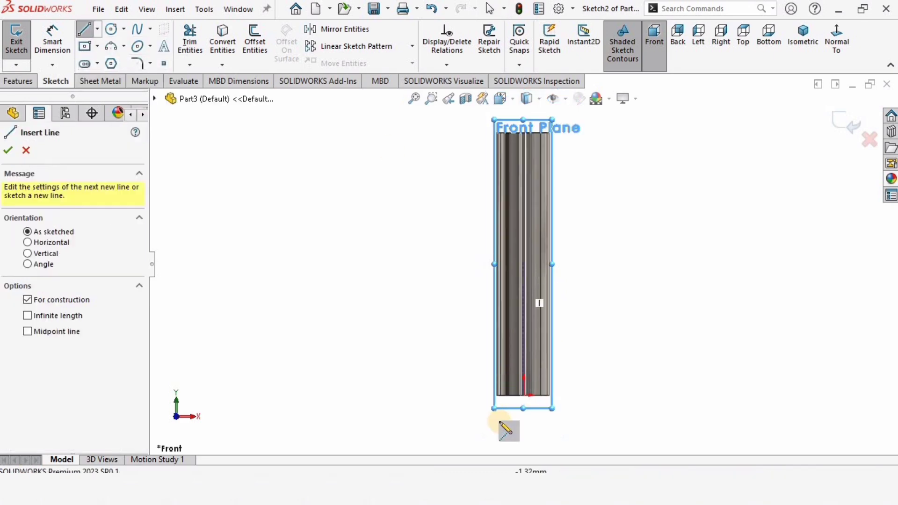
{"action": "left_click", "coordinate": [524, 410]}
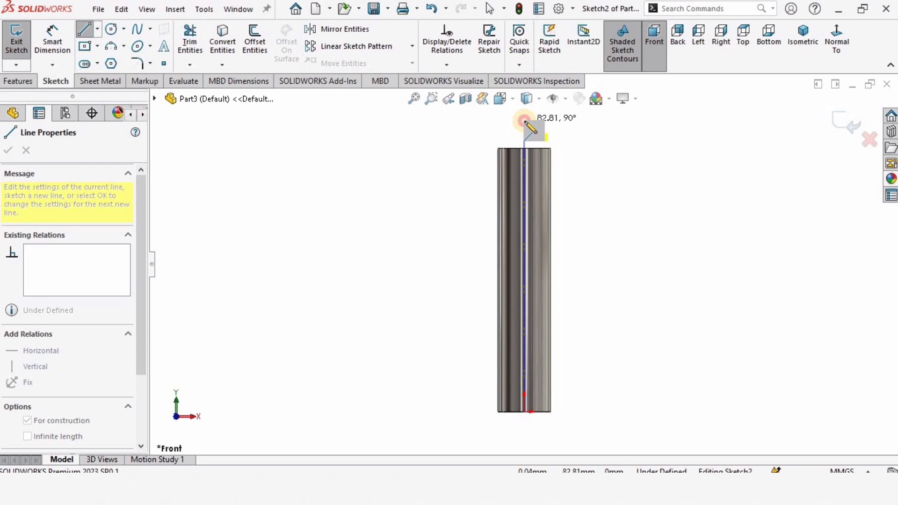
{"action": "left_click", "coordinate": [524, 121]}
{"action": "key", "text": "Escape"}
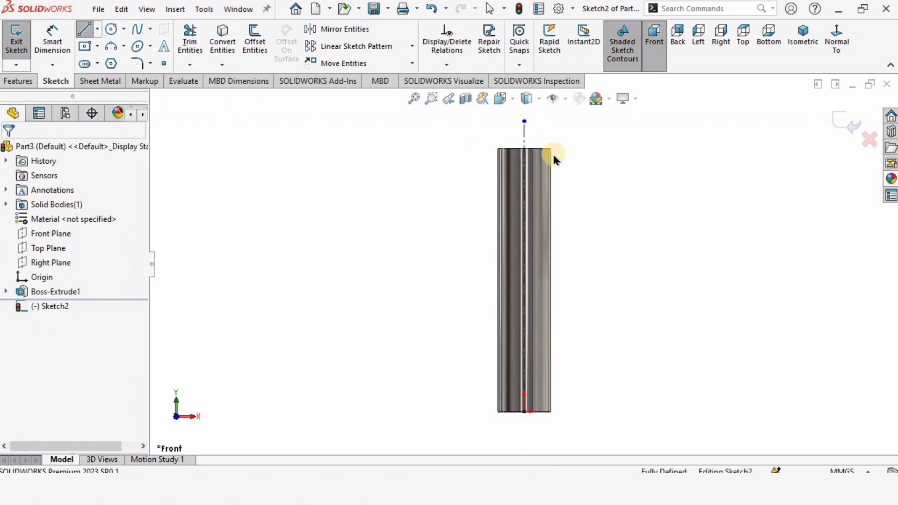
Step: Draw an upright center rectangle on the cylinder's lower part, with its center on the centerline about 15 mm above the origin
{"action": "scroll", "coordinate": [554, 154], "scroll_direction": "down", "scroll_amount": 2}
{"action": "left_click", "coordinate": [96, 46]}
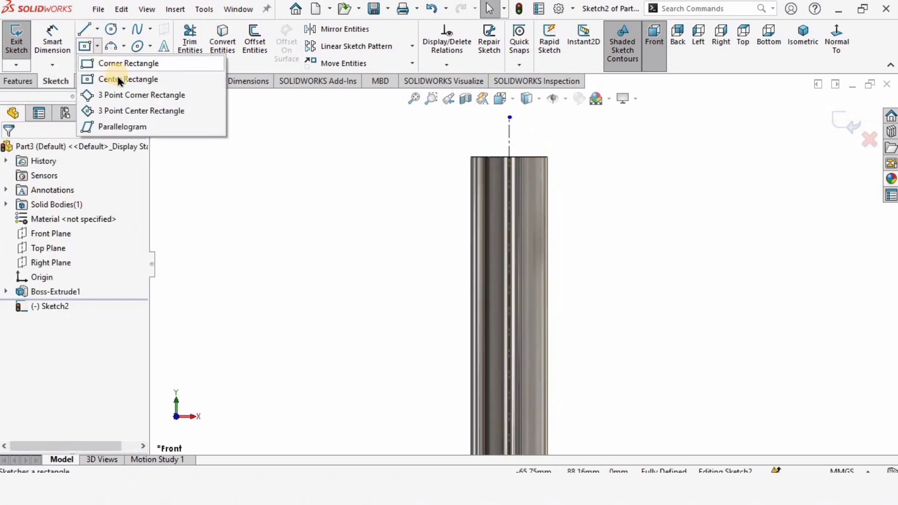
{"action": "left_click", "coordinate": [103, 78]}
{"action": "scroll", "coordinate": [524, 264], "scroll_direction": "up", "scroll_amount": 2}
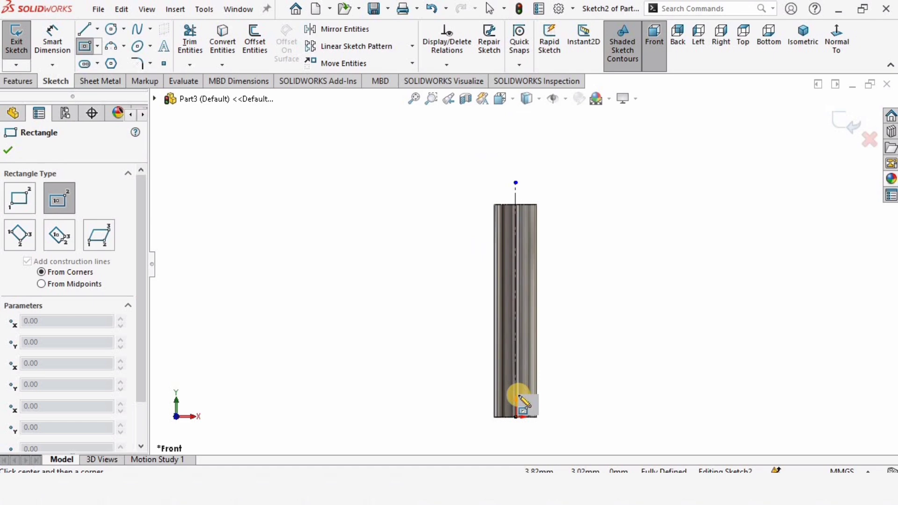
{"action": "scroll", "coordinate": [519, 400], "scroll_direction": "down", "scroll_amount": 3}
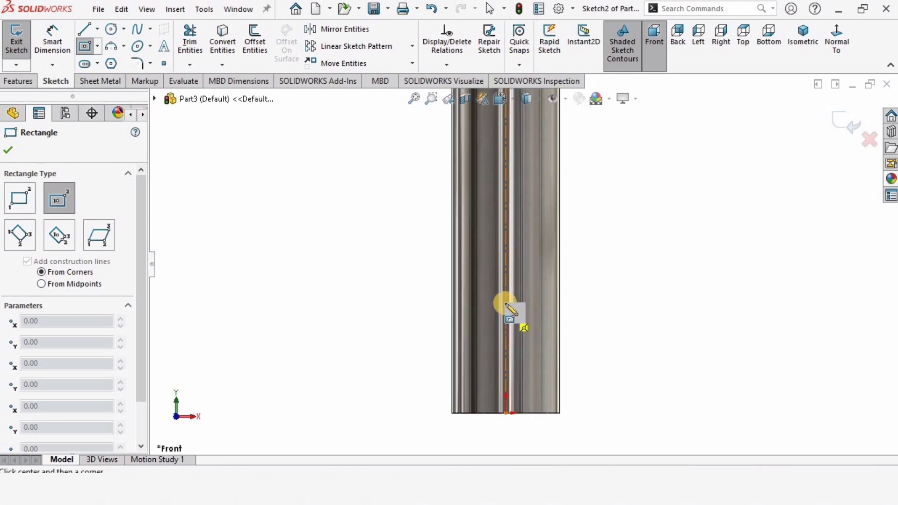
{"action": "left_click", "coordinate": [507, 304]}
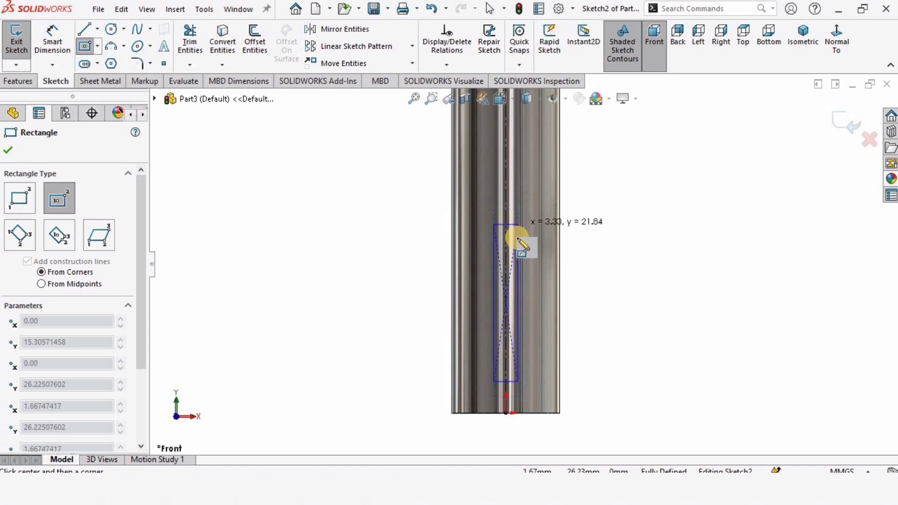
{"action": "left_click", "coordinate": [529, 244]}
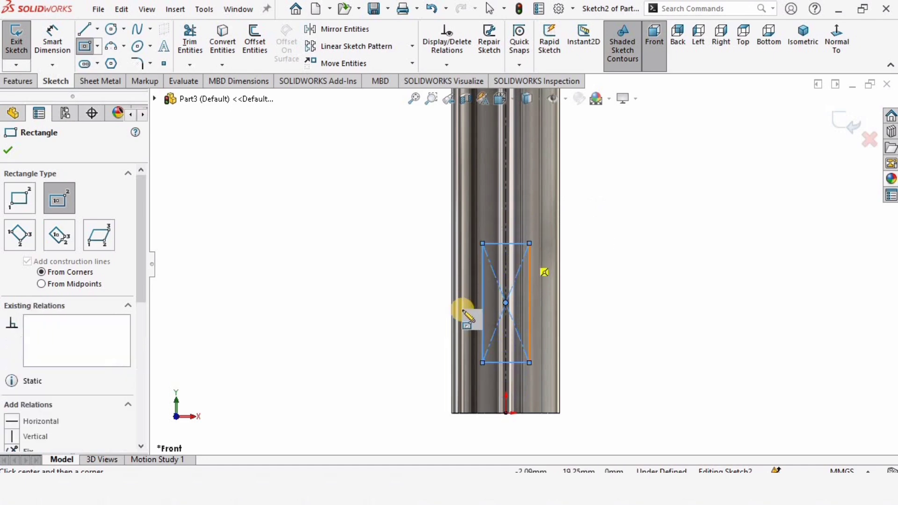
{"action": "key", "text": "Escape"}
{"action": "scroll", "coordinate": [531, 372], "scroll_direction": "down", "scroll_amount": 2}
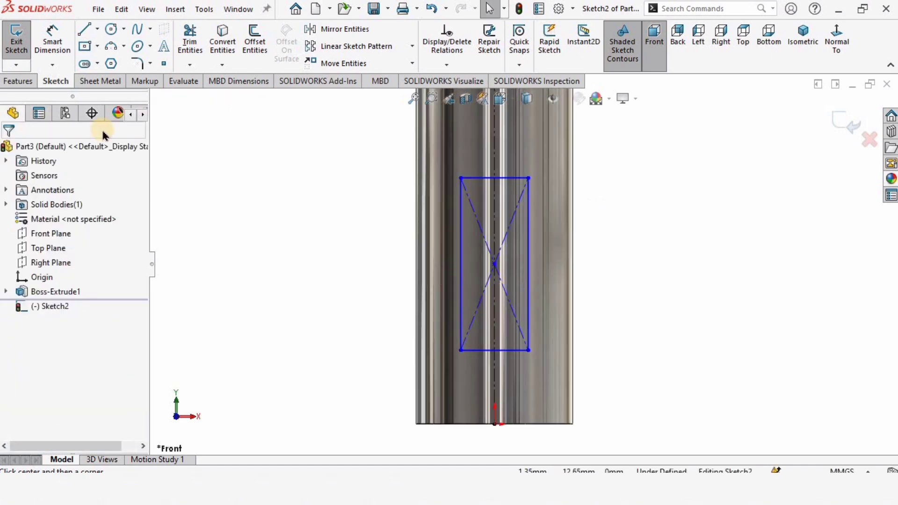
Step: Dimension the width of the center rectangle at its lower edge as 4 mm
{"action": "left_click", "coordinate": [51, 41]}
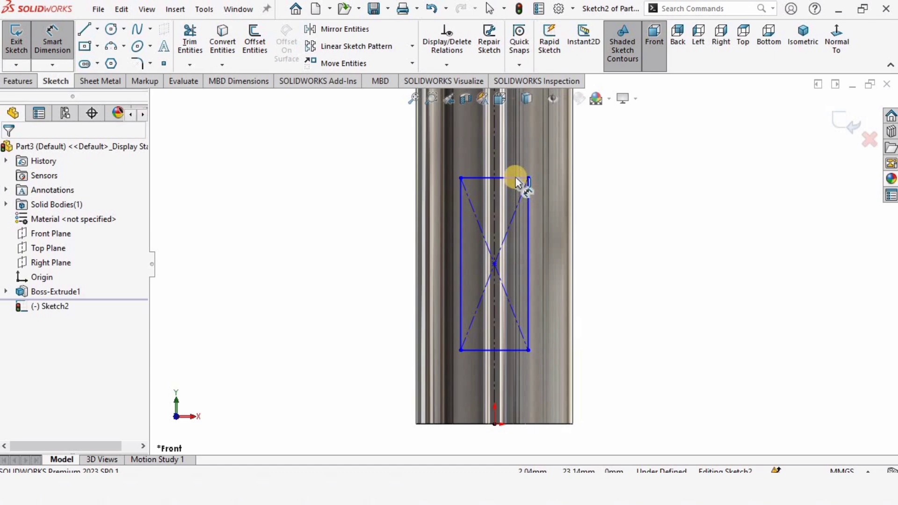
{"action": "scroll", "coordinate": [518, 374], "scroll_direction": "up", "scroll_amount": 1}
{"action": "scroll", "coordinate": [511, 376], "scroll_direction": "down", "scroll_amount": 1}
{"action": "scroll", "coordinate": [505, 377], "scroll_direction": "up", "scroll_amount": 1}
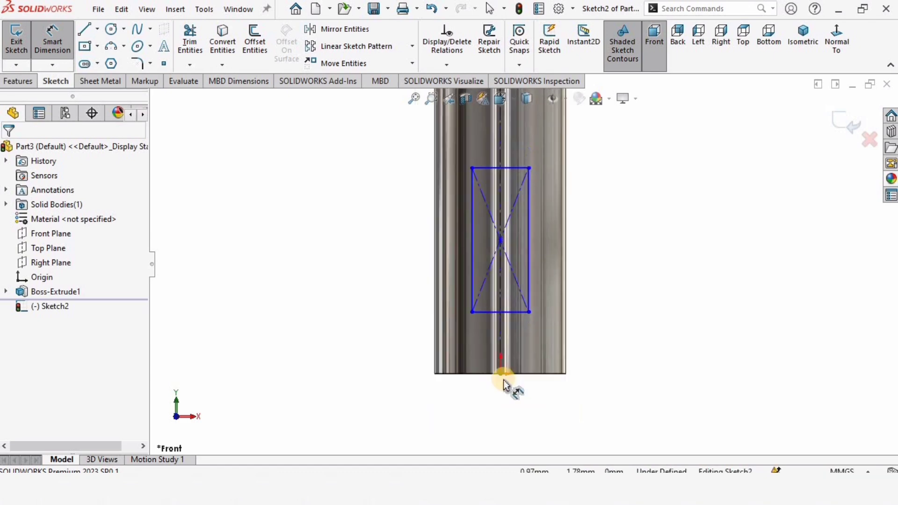
{"action": "scroll", "coordinate": [504, 378], "scroll_direction": "down", "scroll_amount": 1}
{"action": "left_click", "coordinate": [521, 295]}
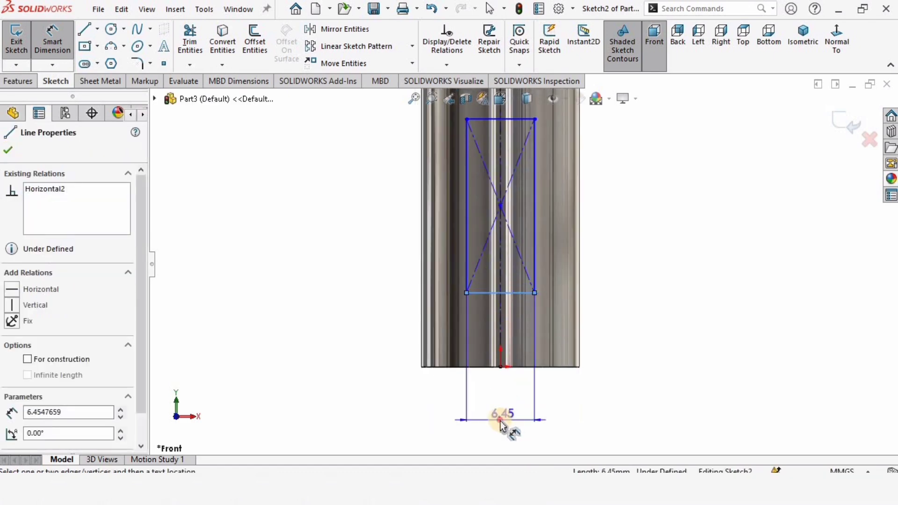
{"action": "left_click", "coordinate": [502, 422]}
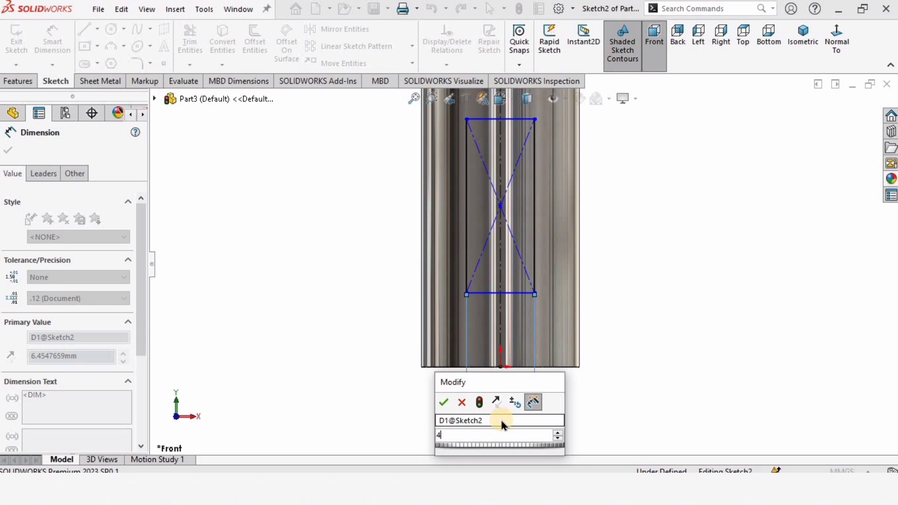
{"action": "key", "text": "Return"}
Step: Change the center rectangle's width dimension to 3.5 mm
{"action": "left_click", "coordinate": [498, 417]}
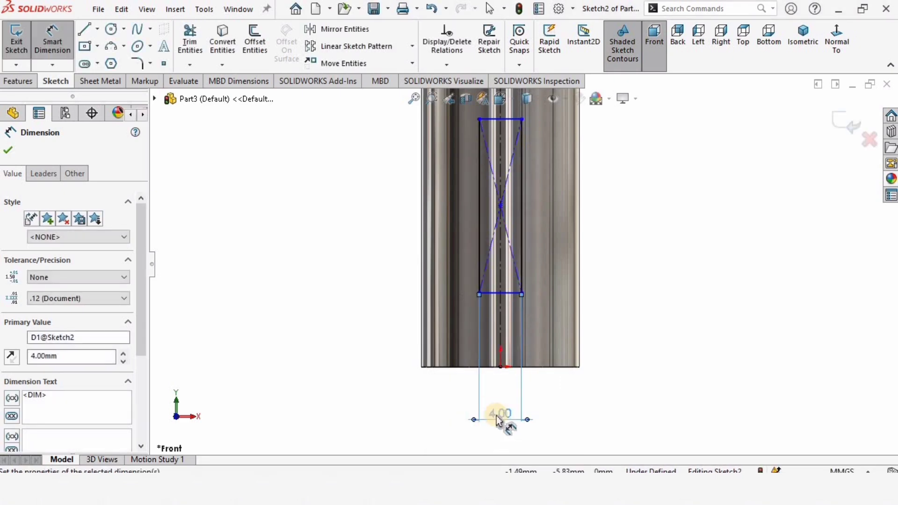
{"action": "type", "text": "3.5"}
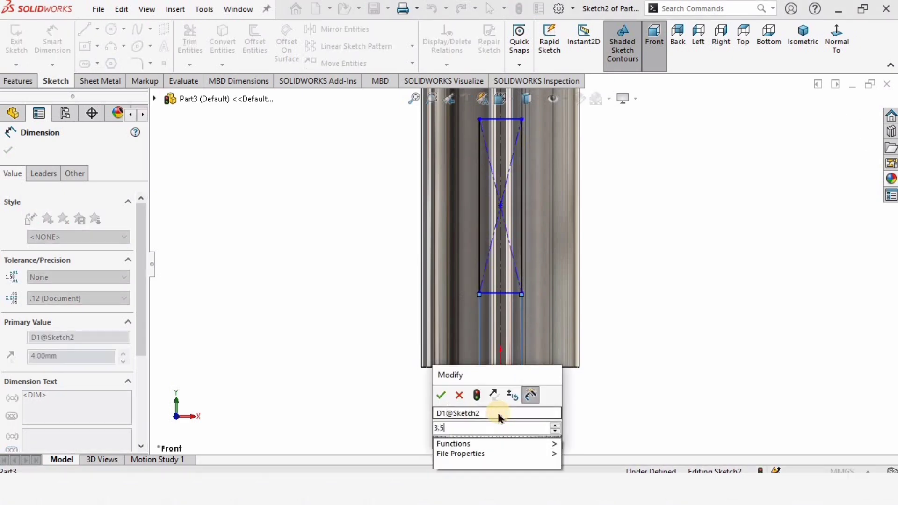
{"action": "key", "text": "Return"}
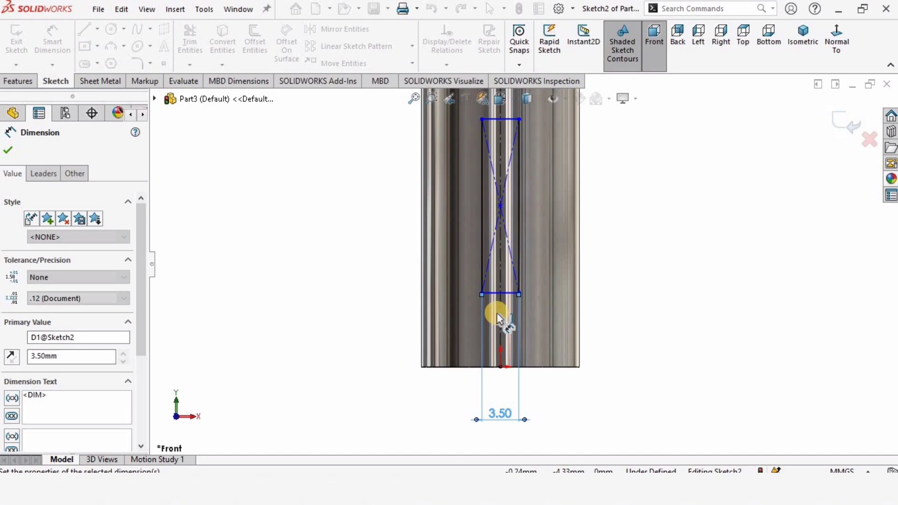
Step: Dimension the rectangle's vertical side as 12 mm
{"action": "left_click", "coordinate": [520, 161]}
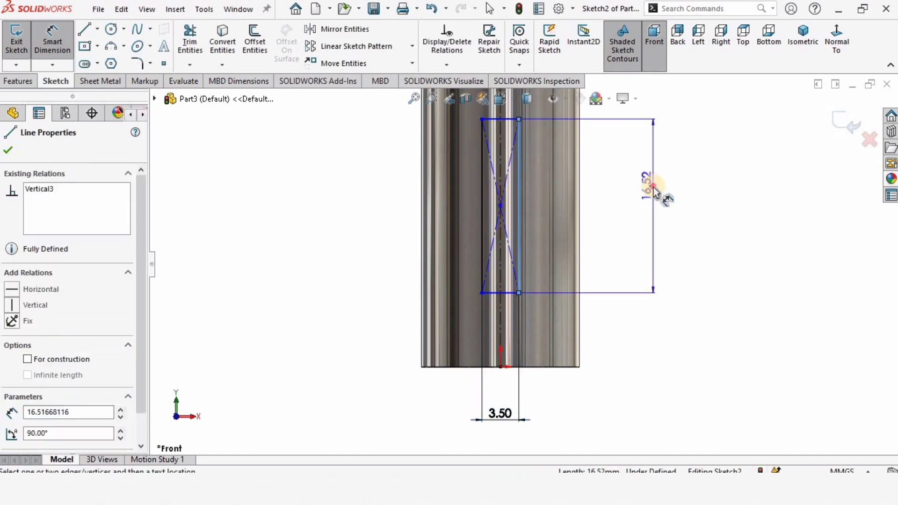
{"action": "left_click", "coordinate": [654, 190]}
{"action": "type", "text": "12"}
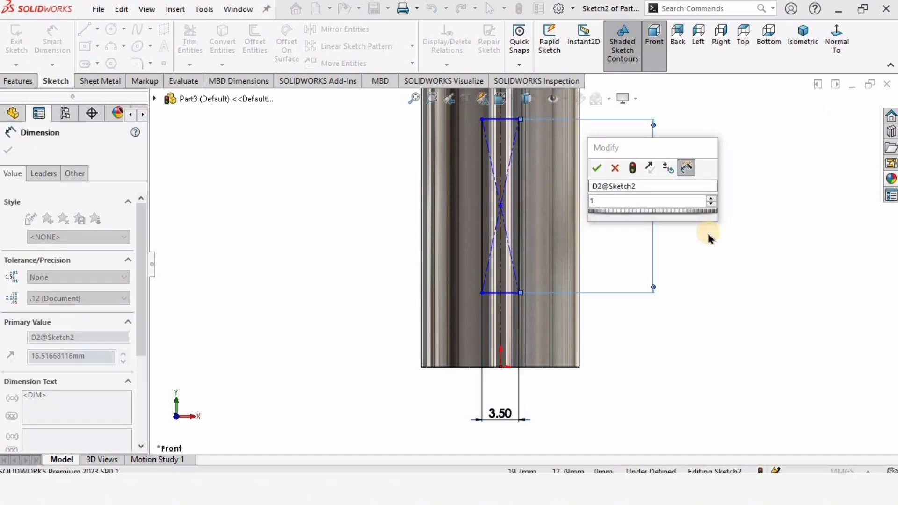
{"action": "key", "text": "Return"}
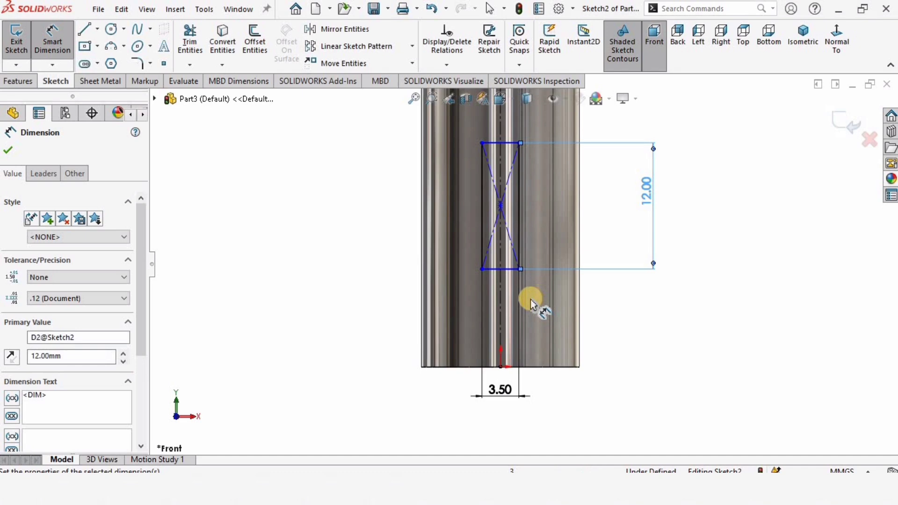
Step: Start an Extruded Boss of the rectangle with Surface/Face/Plane as its start condition, using the cylinder's curved outer face
{"action": "scroll", "coordinate": [494, 239], "scroll_direction": "down", "scroll_amount": 5}
{"action": "scroll", "coordinate": [537, 219], "scroll_direction": "up", "scroll_amount": 3}
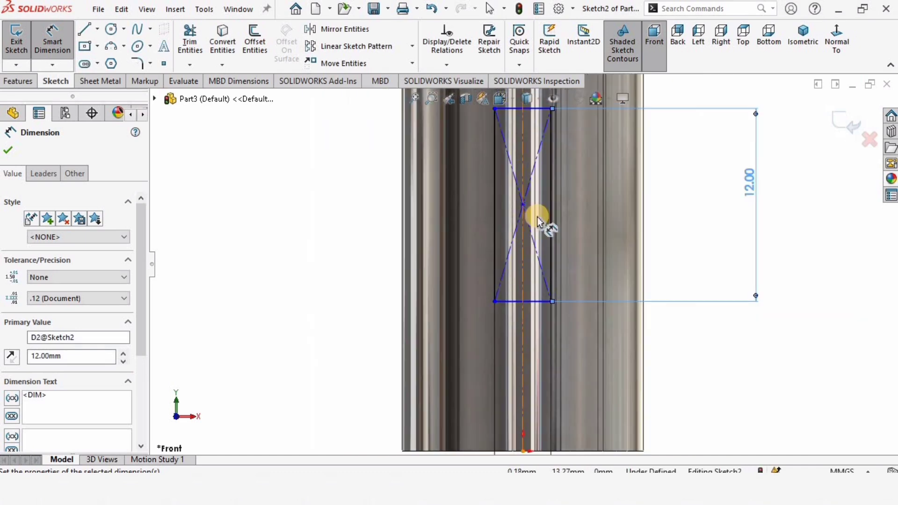
{"action": "scroll", "coordinate": [545, 284], "scroll_direction": "up", "scroll_amount": 2}
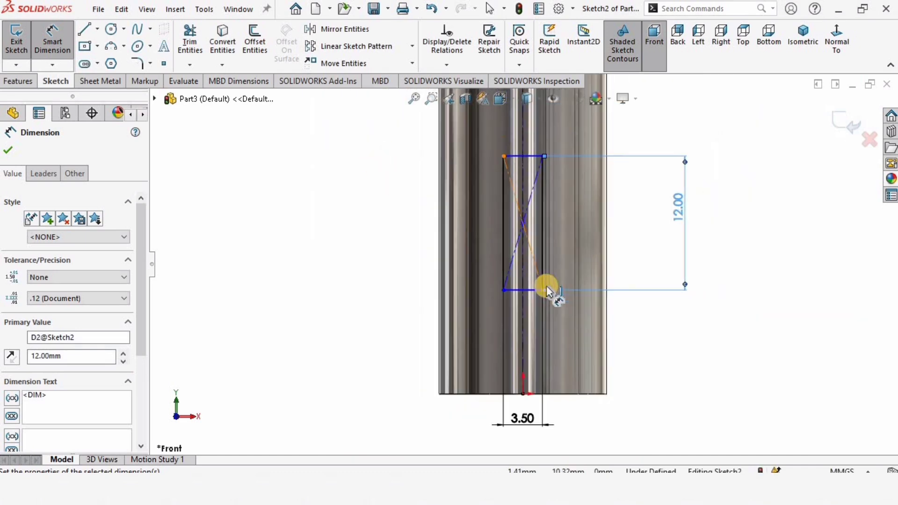
{"action": "left_click", "coordinate": [17, 81]}
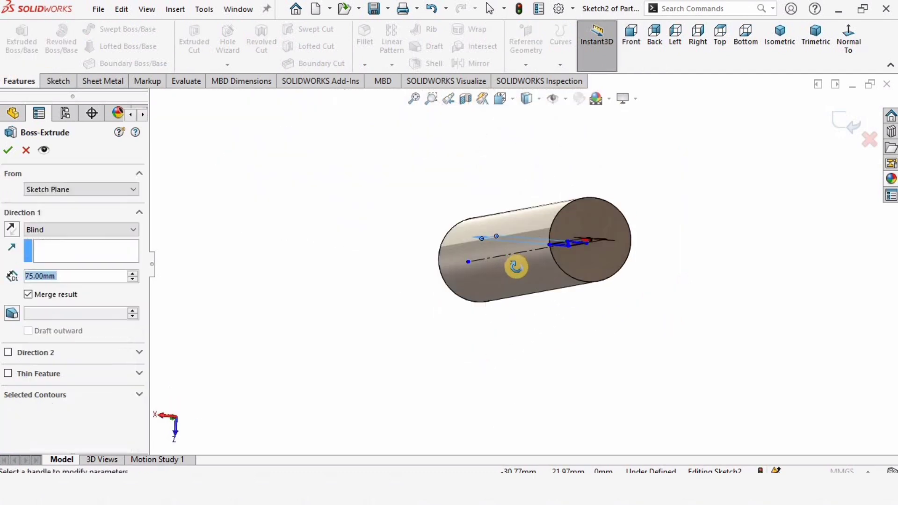
{"action": "middle_click_drag", "start_coordinate": [551, 284], "coordinate": [567, 294]}
{"action": "scroll", "coordinate": [646, 270], "scroll_direction": "down", "scroll_amount": 2}
{"action": "middle_click_drag", "start_coordinate": [645, 270], "coordinate": [669, 211]}
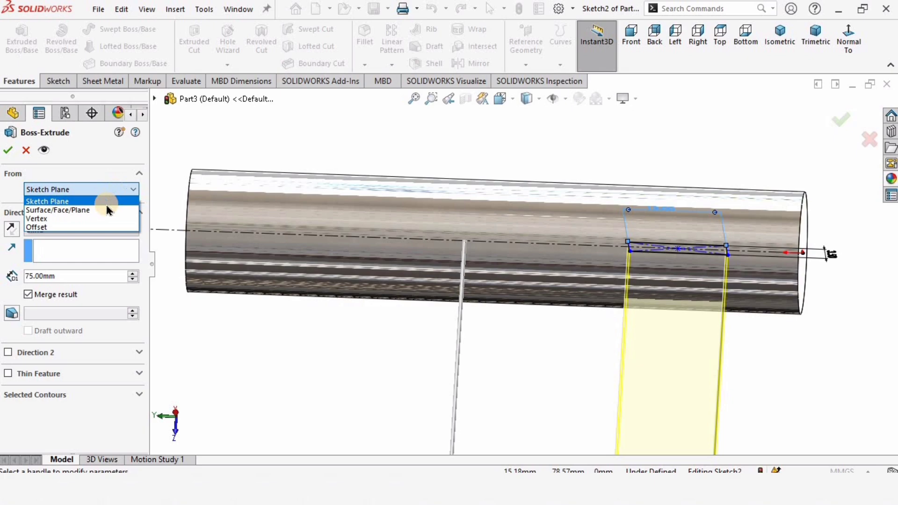
{"action": "left_click", "coordinate": [63, 210]}
{"action": "left_click", "coordinate": [620, 296]}
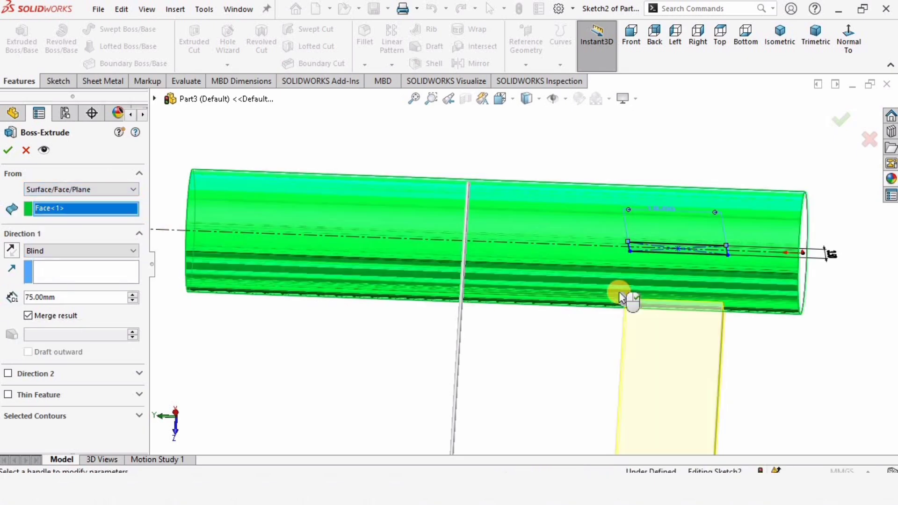
Step: Set the boss extrusion's blind depth to 5 mm
{"action": "middle_click_drag", "start_coordinate": [559, 294], "coordinate": [696, 413]}
{"action": "scroll", "coordinate": [645, 204], "scroll_direction": "up", "scroll_amount": 5}
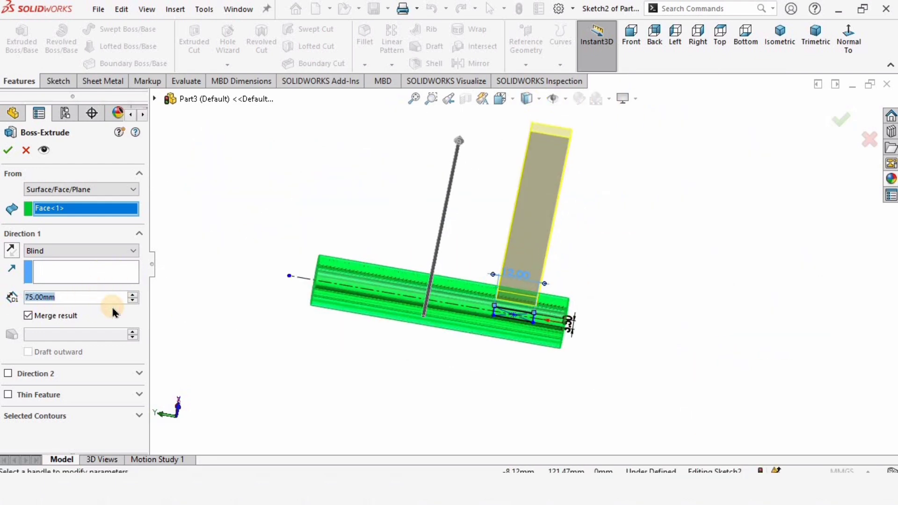
{"action": "type", "text": "5"}
{"action": "key", "text": "Return"}
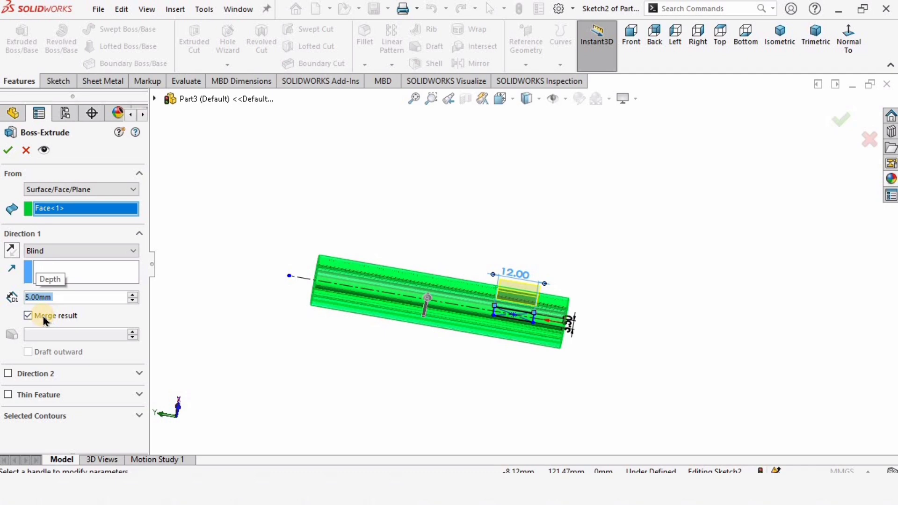
Step: Set the boss extrusion's blind depth to 3.5 mm and finish the block on the cylinder's surface
{"action": "scroll", "coordinate": [518, 304], "scroll_direction": "down", "scroll_amount": 4}
{"action": "mouse_move", "coordinate": [518, 254]}
{"action": "middle_mouse_down"}
{"action": "mouse_move", "coordinate": [546, 206]}
{"action": "mouse_move", "coordinate": [513, 261]}
{"action": "middle_mouse_up"}
{"action": "scroll", "coordinate": [500, 272], "scroll_direction": "down", "scroll_amount": 2}
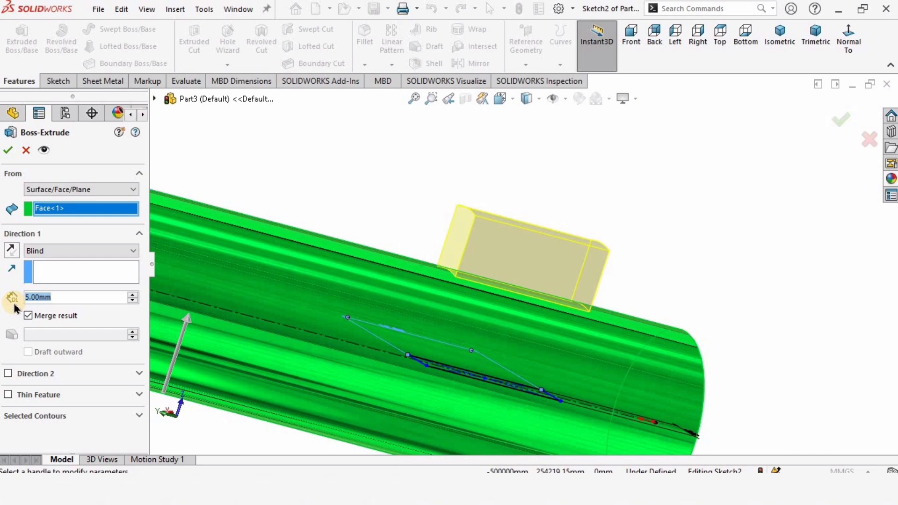
{"action": "type", "text": "3.5"}
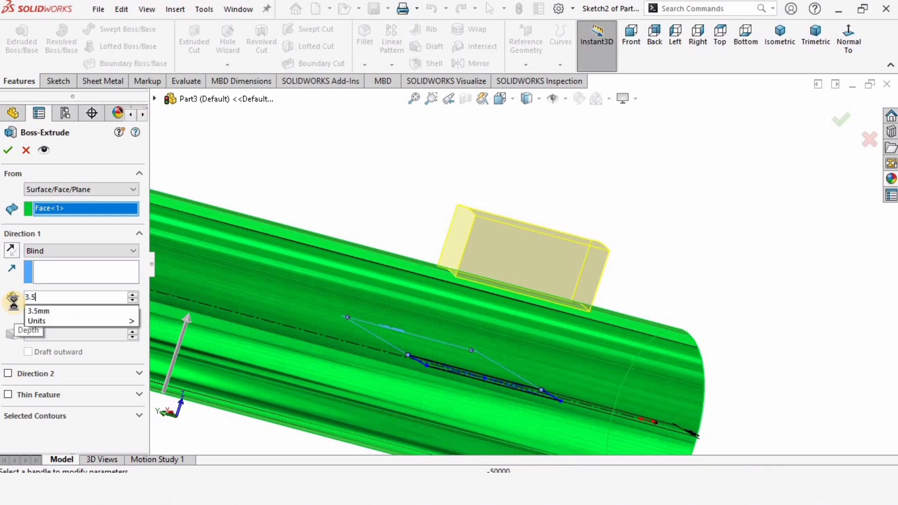
{"action": "key", "text": "Return"}
{"action": "scroll", "coordinate": [492, 290], "scroll_direction": "up", "scroll_amount": 3}
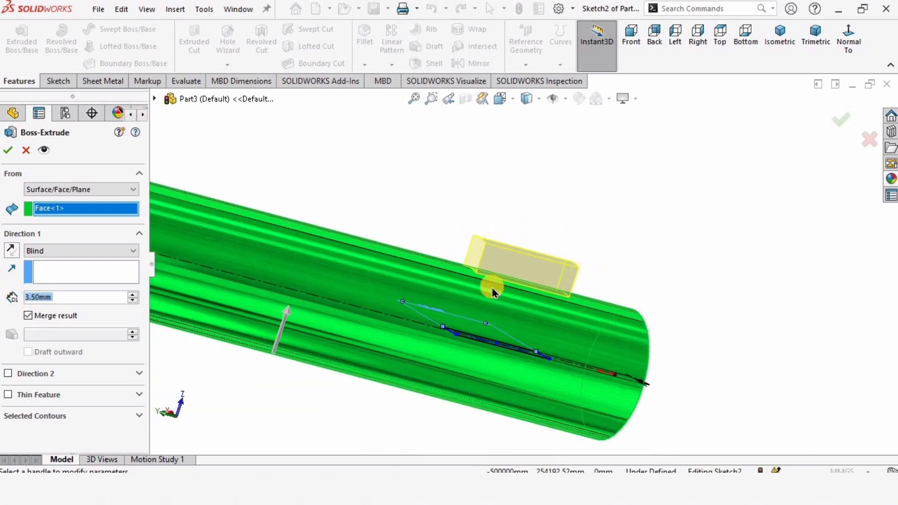
{"action": "middle_click_drag", "start_coordinate": [492, 290], "coordinate": [473, 215]}
{"action": "scroll", "coordinate": [464, 284], "scroll_direction": "up", "scroll_amount": 1}
{"action": "scroll", "coordinate": [481, 260], "scroll_direction": "up", "scroll_amount": 3}
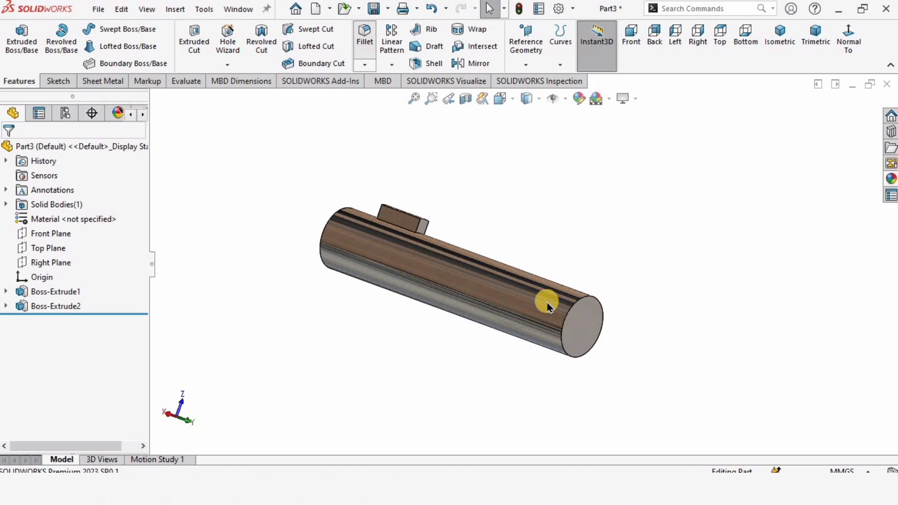
Step: Start a Fillet and select the circular edges at both ends of the cylinder
{"action": "key", "text": "ctrl+shift+f"}
{"action": "scroll", "coordinate": [561, 325], "scroll_direction": "down", "scroll_amount": 2}
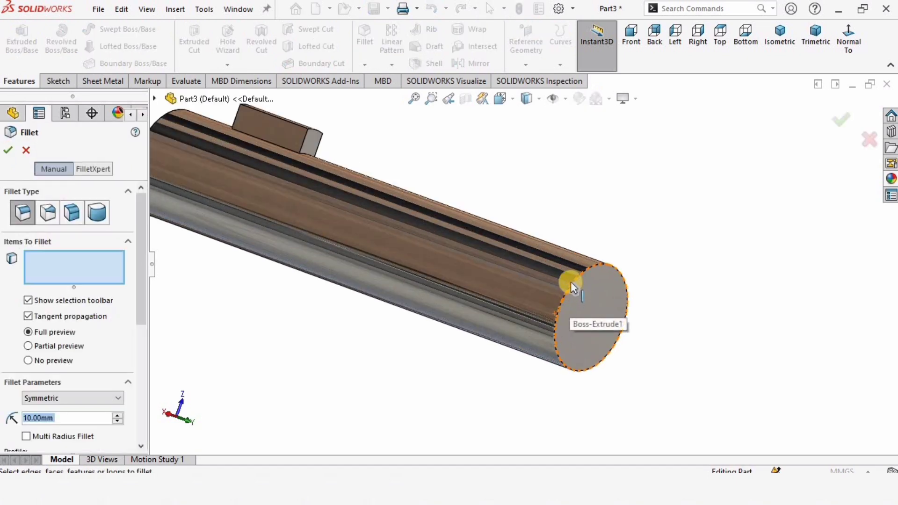
{"action": "left_click", "coordinate": [567, 278]}
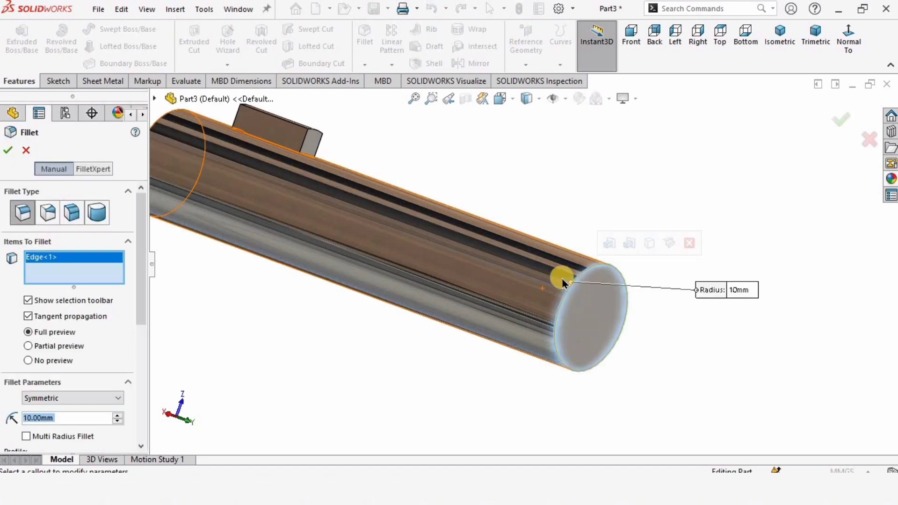
{"action": "left_click", "coordinate": [608, 243]}
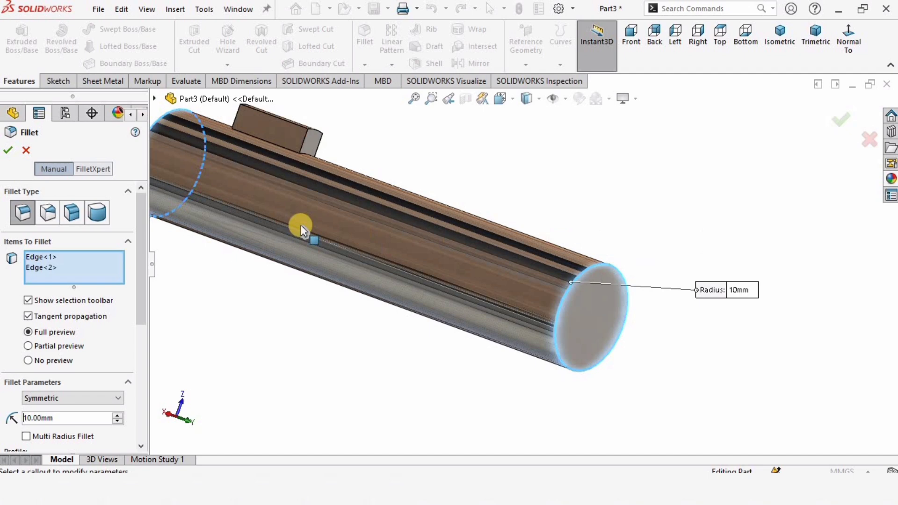
{"action": "scroll", "coordinate": [300, 225], "scroll_direction": "up", "scroll_amount": 2}
{"action": "middle_click_drag", "start_coordinate": [290, 207], "coordinate": [346, 193]}
{"action": "scroll", "coordinate": [301, 206], "scroll_direction": "down", "scroll_amount": 2}
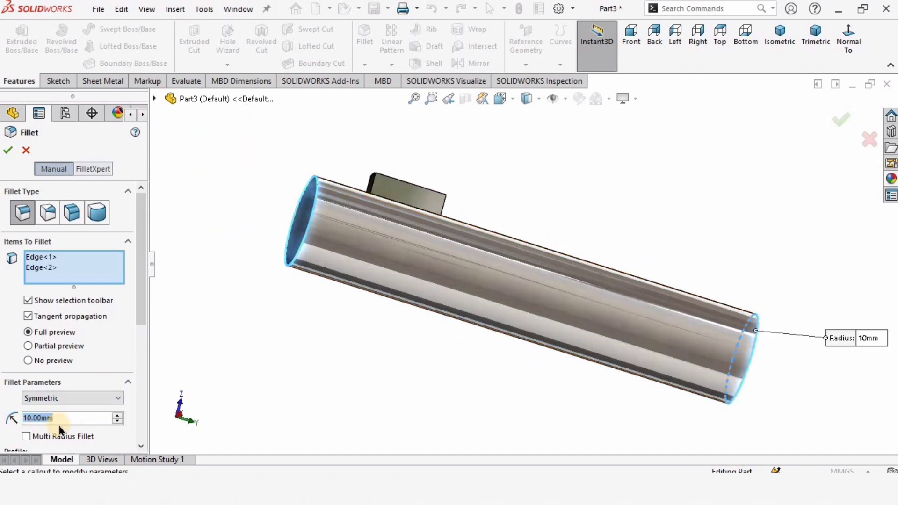
Step: Try a 3 mm radius for the end-edge fillet, change it to 1.5 mm and apply the fillet
{"action": "type", "text": "3"}
{"action": "key", "text": "Return"}
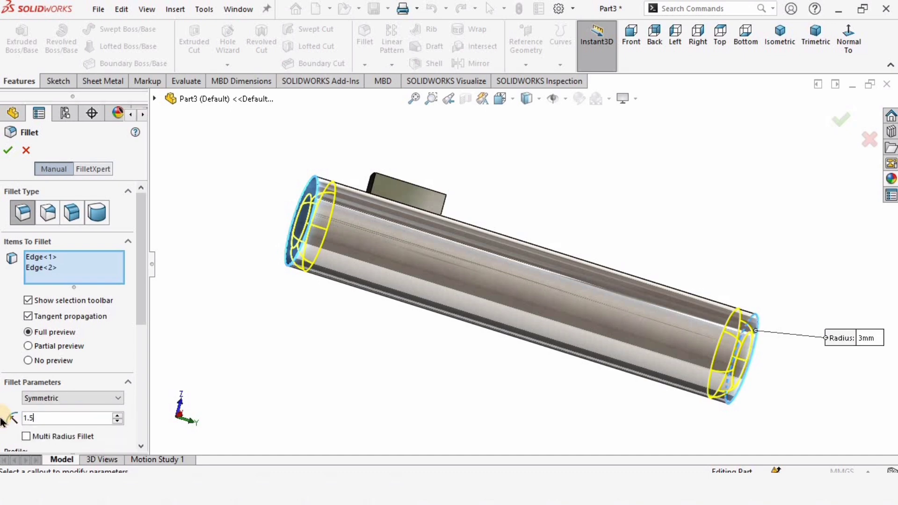
{"action": "key", "text": "Return"}
{"action": "left_click", "coordinate": [10, 150]}
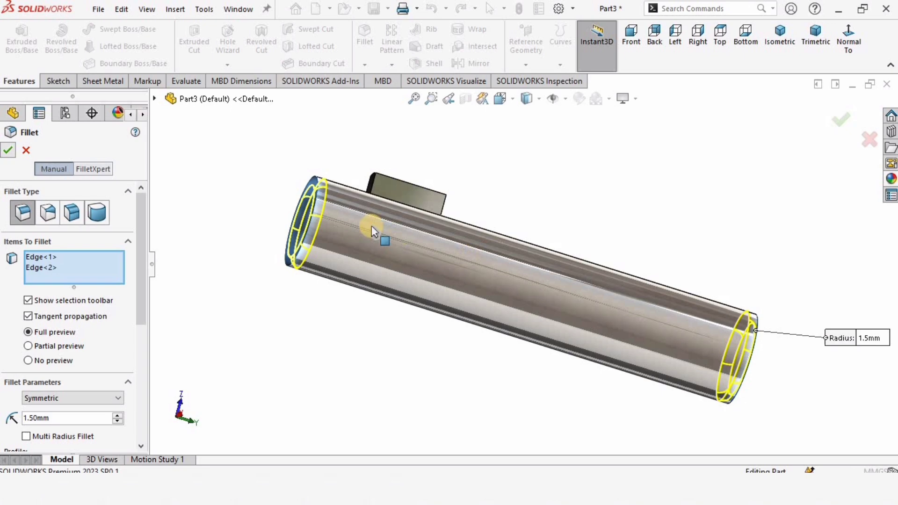
Step: Start a symmetric fillet of 0.5 mm radius on a long edge where the block meets the cylinder
{"action": "scroll", "coordinate": [414, 229], "scroll_direction": "down", "scroll_amount": 4}
{"action": "scroll", "coordinate": [426, 229], "scroll_direction": "down", "scroll_amount": 4}
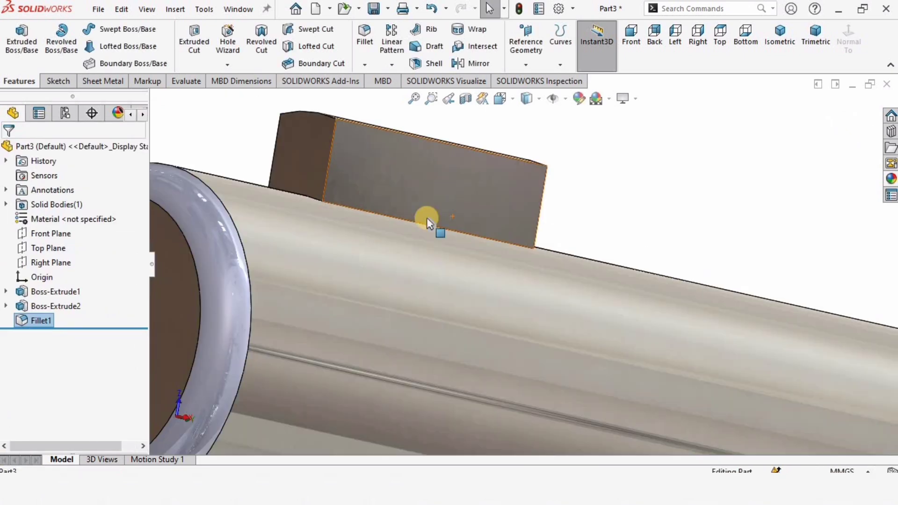
{"action": "middle_click_drag", "start_coordinate": [426, 222], "coordinate": [379, 227]}
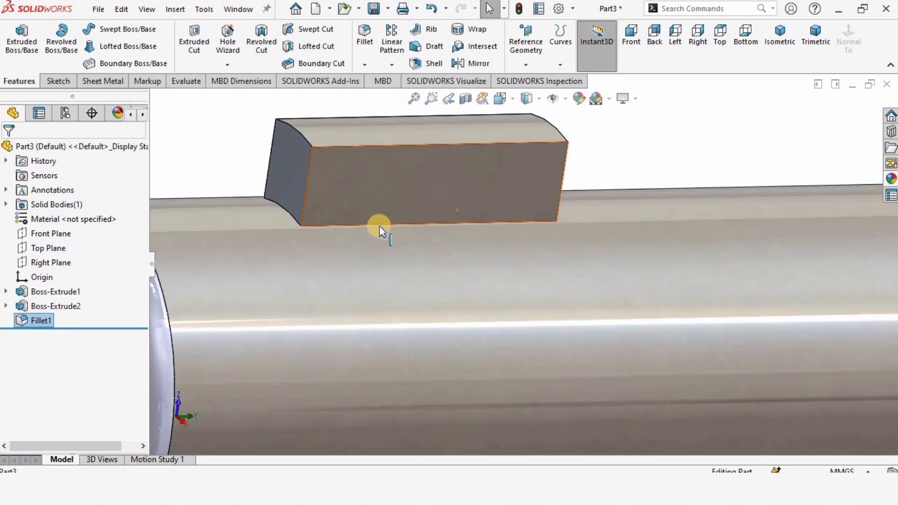
{"action": "left_click", "coordinate": [369, 52]}
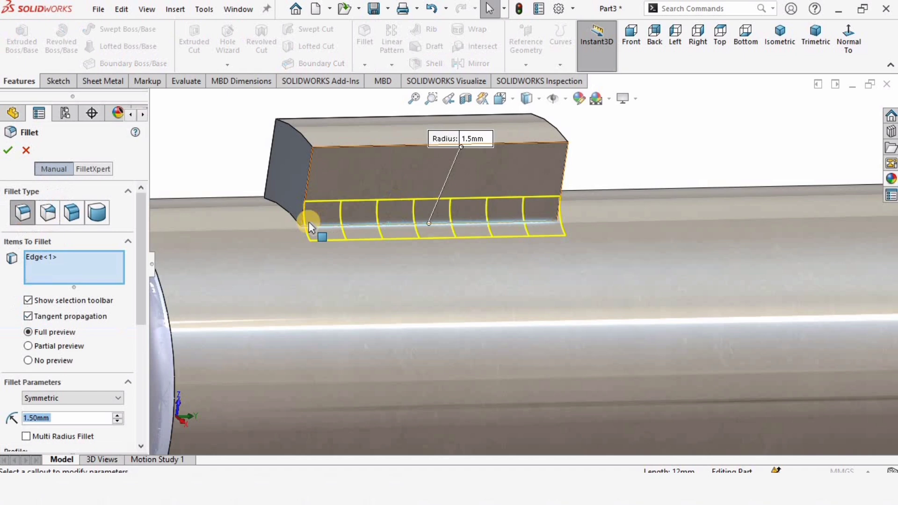
{"action": "left_click", "coordinate": [61, 418]}
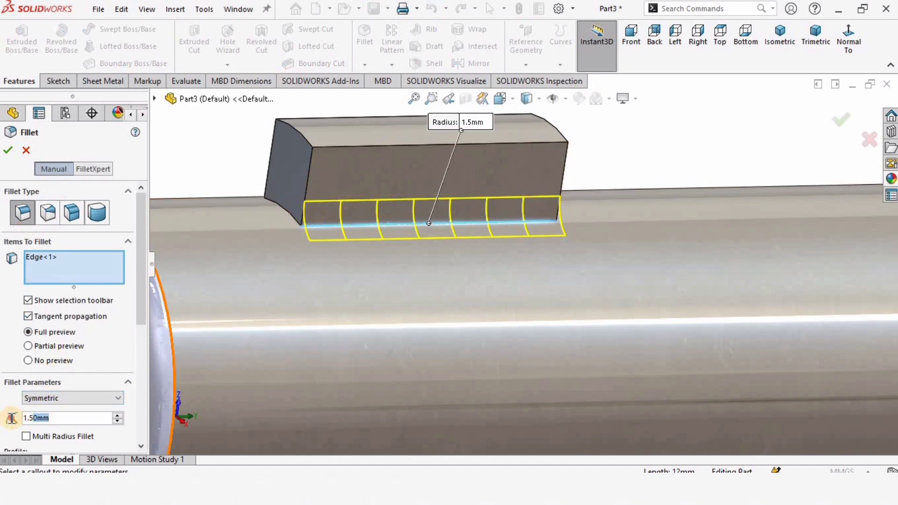
{"action": "type", "text": ".5"}
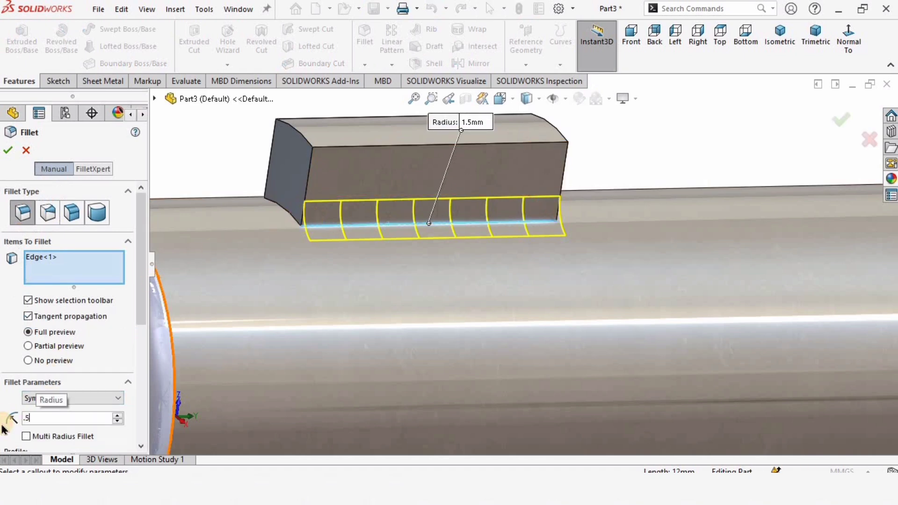
{"action": "key", "text": "Return"}
Step: Add the other three edges around the block's base to the 0.5 mm fillet
{"action": "scroll", "coordinate": [325, 218], "scroll_direction": "down", "scroll_amount": 2}
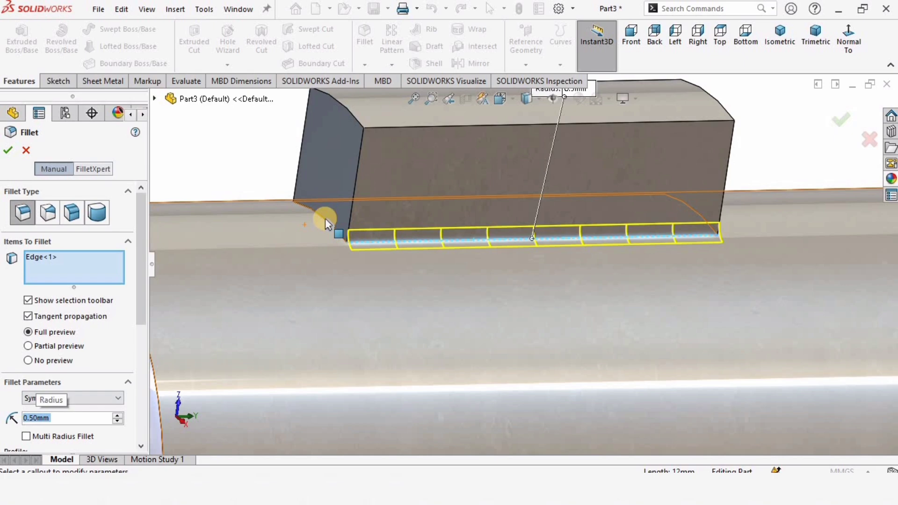
{"action": "left_click", "coordinate": [337, 218]}
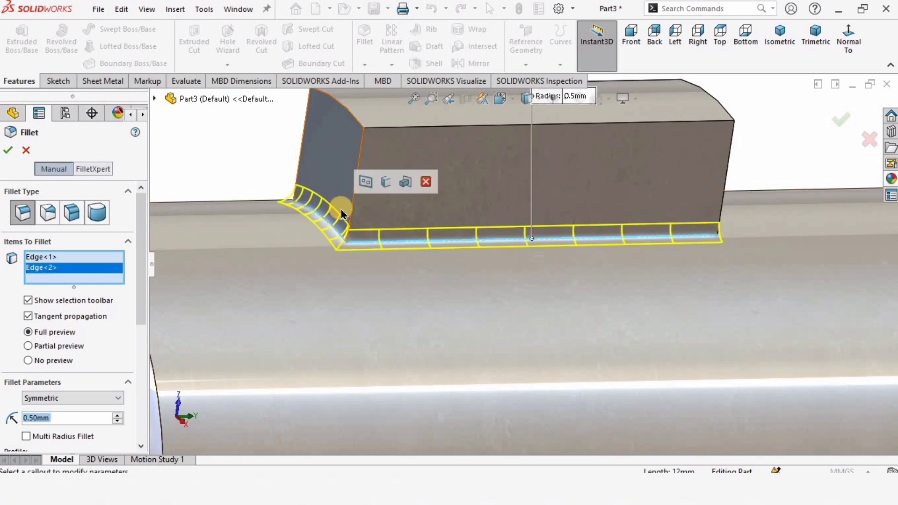
{"action": "left_click", "coordinate": [365, 182]}
{"action": "middle_click_drag", "start_coordinate": [357, 190], "coordinate": [317, 168]}
{"action": "scroll", "coordinate": [317, 168], "scroll_direction": "up", "scroll_amount": 4}
{"action": "scroll", "coordinate": [376, 184], "scroll_direction": "down", "scroll_amount": 5}
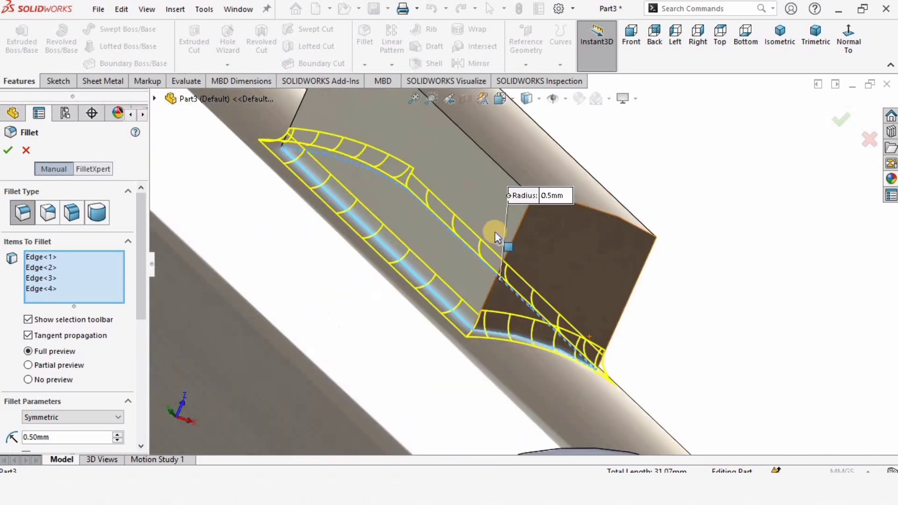
Step: Add the block's four upright corner edges to the 0.5 mm fillet around its base and apply the fillet
{"action": "left_click", "coordinate": [523, 229]}
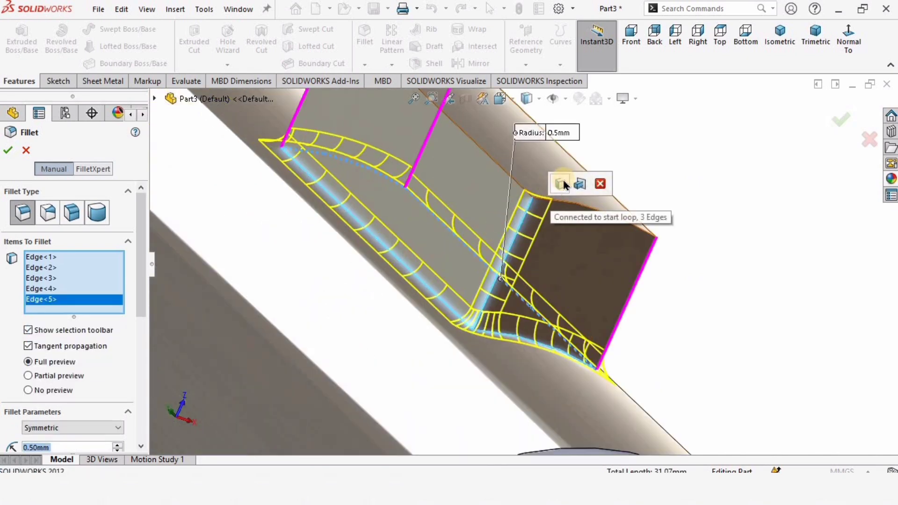
{"action": "left_click", "coordinate": [562, 190]}
{"action": "middle_click_drag", "start_coordinate": [557, 199], "coordinate": [346, 255]}
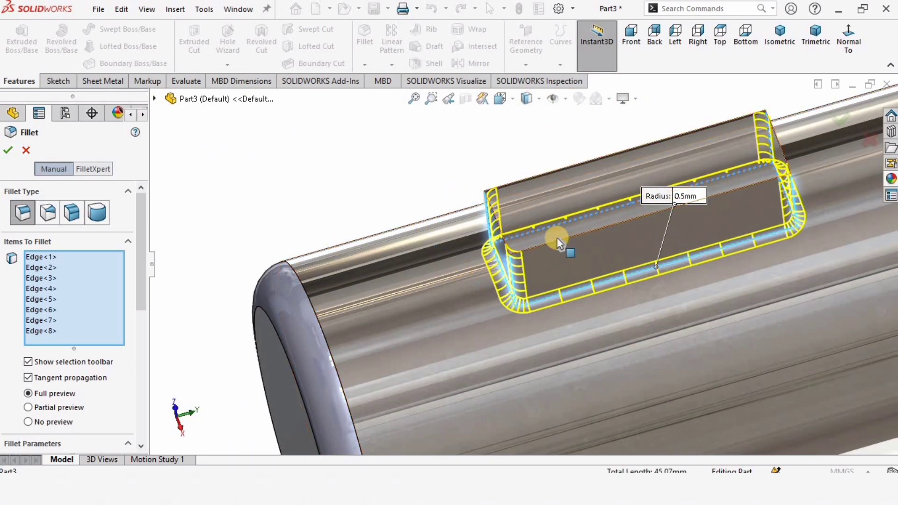
{"action": "scroll", "coordinate": [559, 247], "scroll_direction": "down", "scroll_amount": 3}
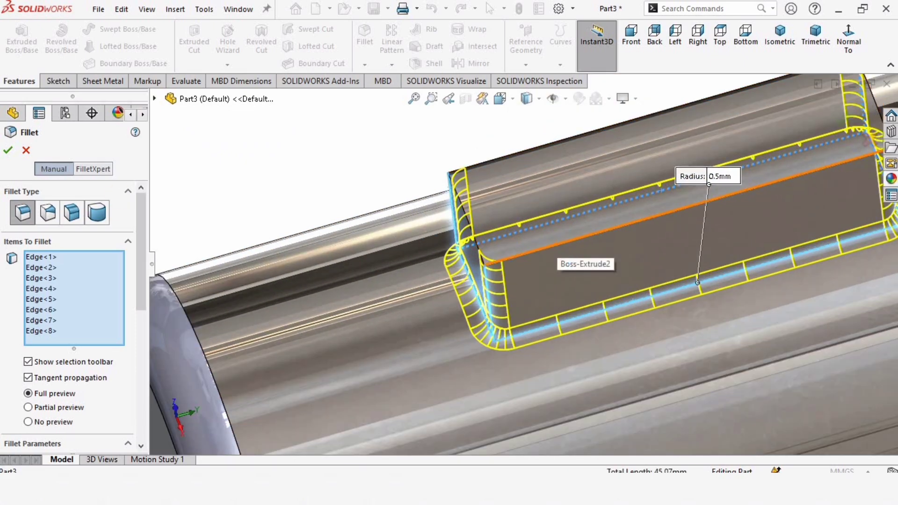
{"action": "left_click", "coordinate": [7, 149]}
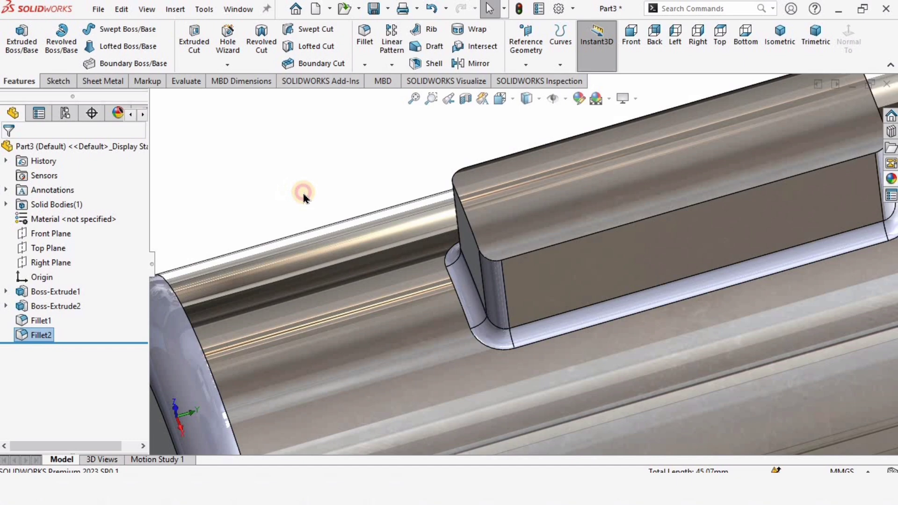
{"action": "left_click", "coordinate": [303, 194]}
Step: Edit the whole part's appearance, trying brushed steel from the Steel metals and settling on matte steel
{"action": "scroll", "coordinate": [431, 255], "scroll_direction": "up", "scroll_amount": 6}
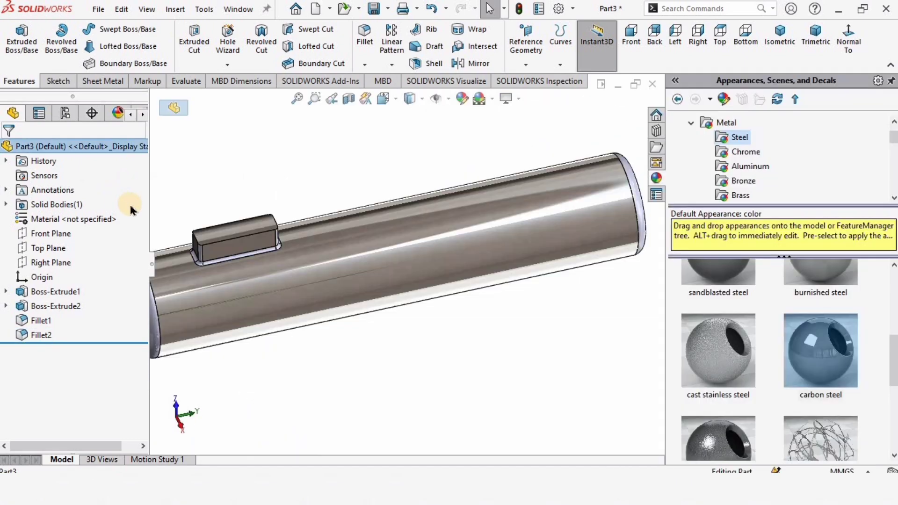
{"action": "right_click", "coordinate": [100, 149]}
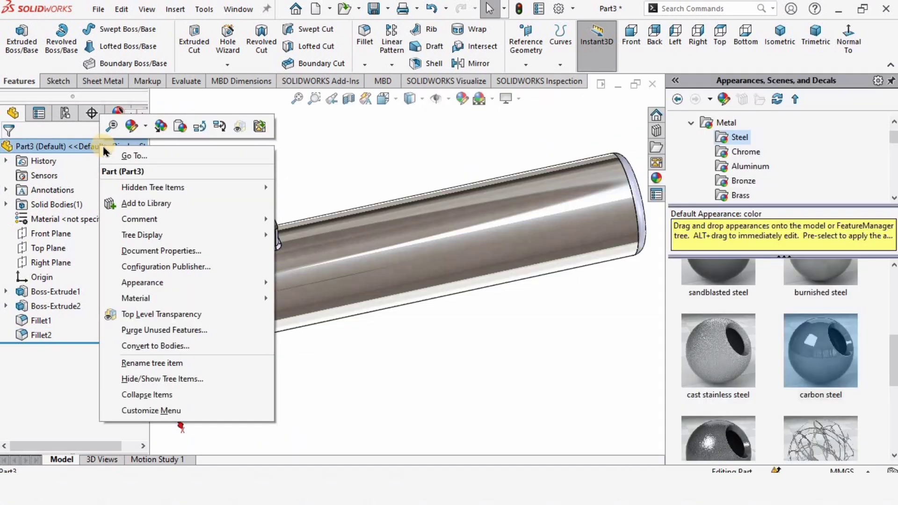
{"action": "left_click", "coordinate": [144, 128]}
{"action": "left_click", "coordinate": [175, 171]}
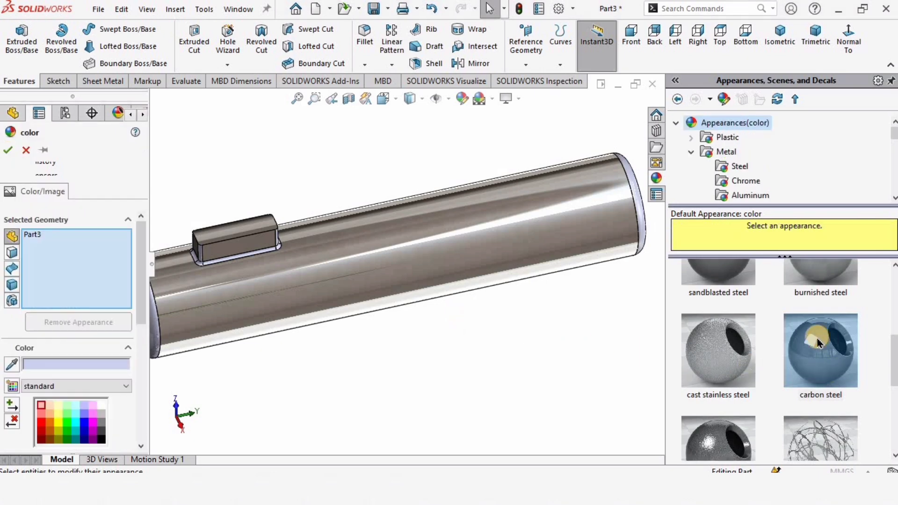
{"action": "left_click", "coordinate": [744, 168]}
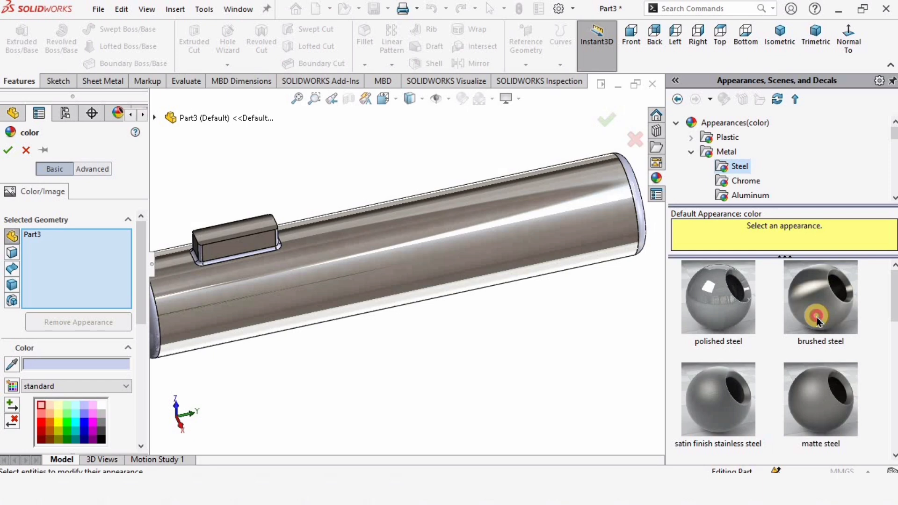
{"action": "left_click", "coordinate": [817, 319]}
{"action": "left_click", "coordinate": [829, 410]}
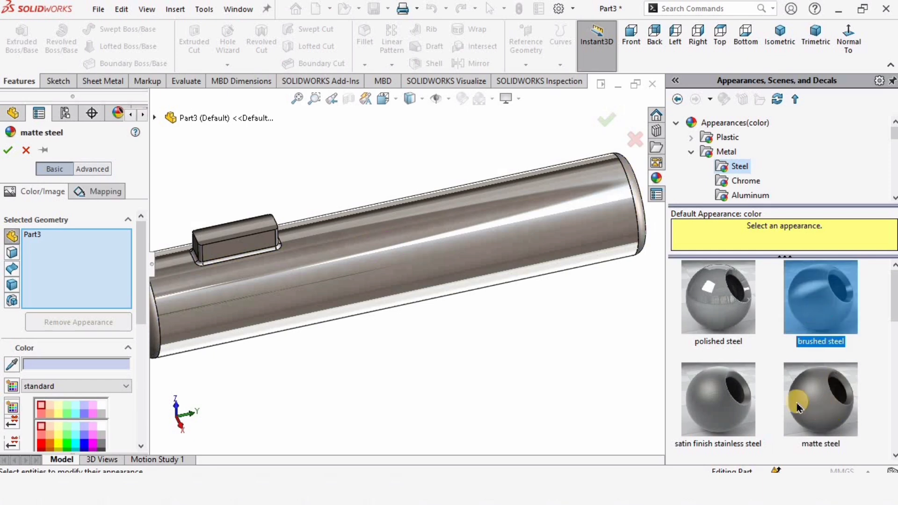
{"action": "middle_click_drag", "start_coordinate": [585, 355], "coordinate": [487, 314]}
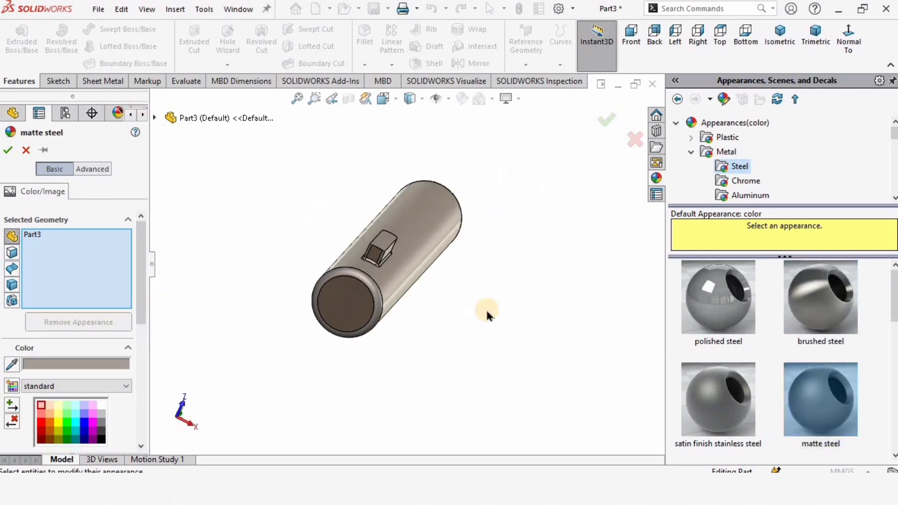
{"action": "middle_click_drag", "start_coordinate": [491, 286], "coordinate": [532, 320]}
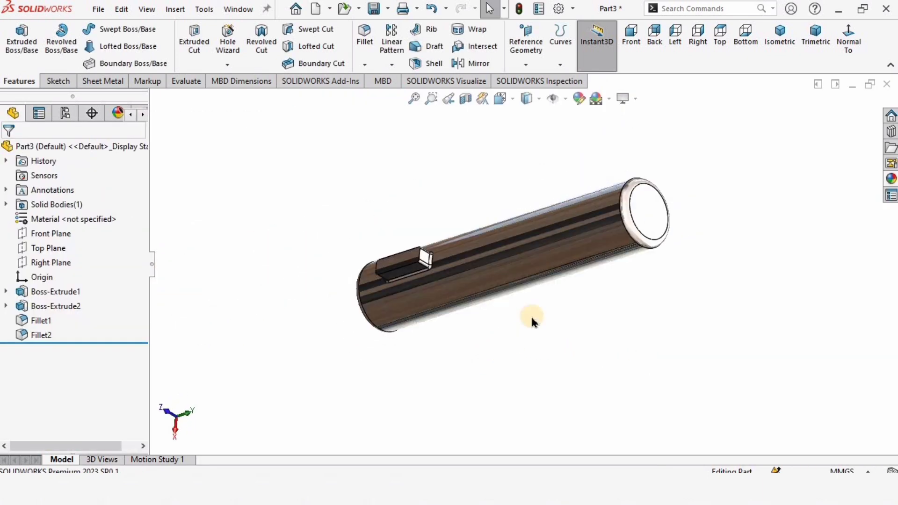
{"action": "scroll", "coordinate": [553, 241], "scroll_direction": "down", "scroll_amount": 3}
{"action": "middle_click_drag", "start_coordinate": [553, 241], "coordinate": [445, 238]}
{"action": "scroll", "coordinate": [445, 238], "scroll_direction": "up", "scroll_amount": 2}
Step: Save the part under the file name Shaft in the Linear to Rotary folder
{"action": "left_click", "coordinate": [97, 10]}
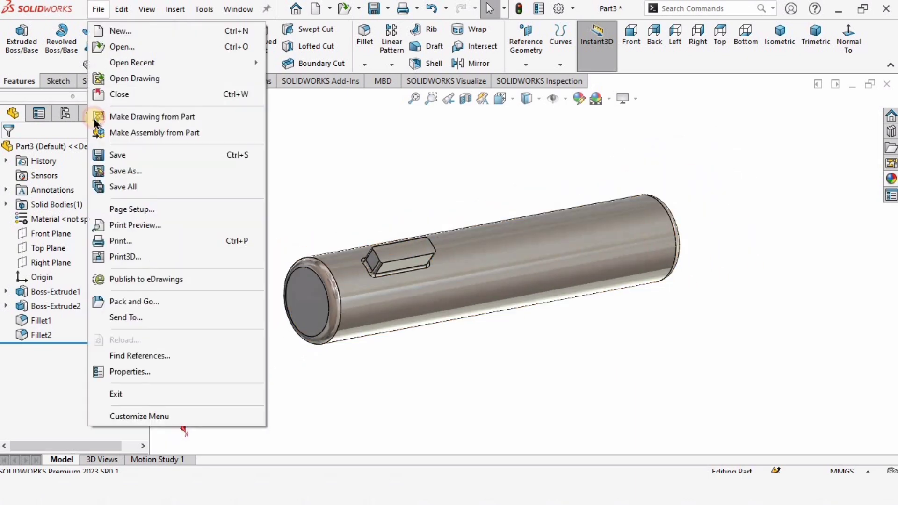
{"action": "left_click", "coordinate": [190, 289]}
{"action": "key", "text": "ctrl+s"}
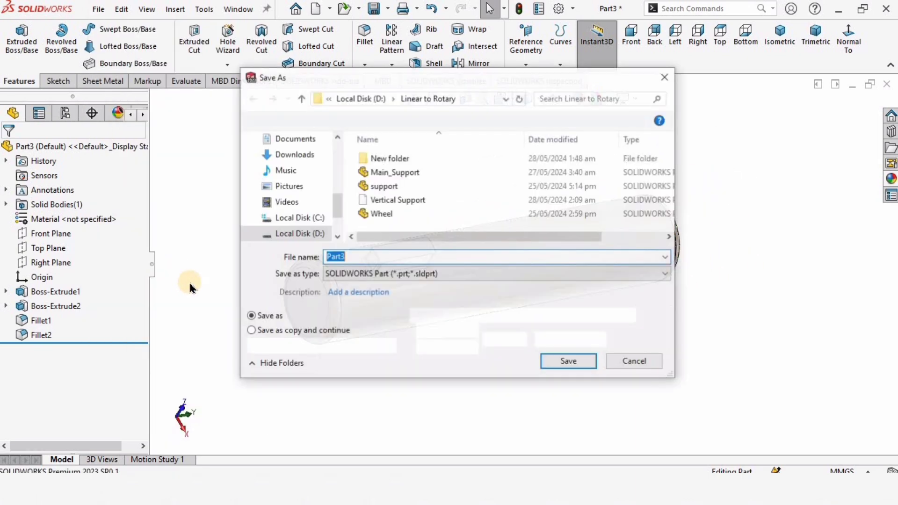
{"action": "type", "text": "Shaft"}
{"action": "key", "text": "Return"}
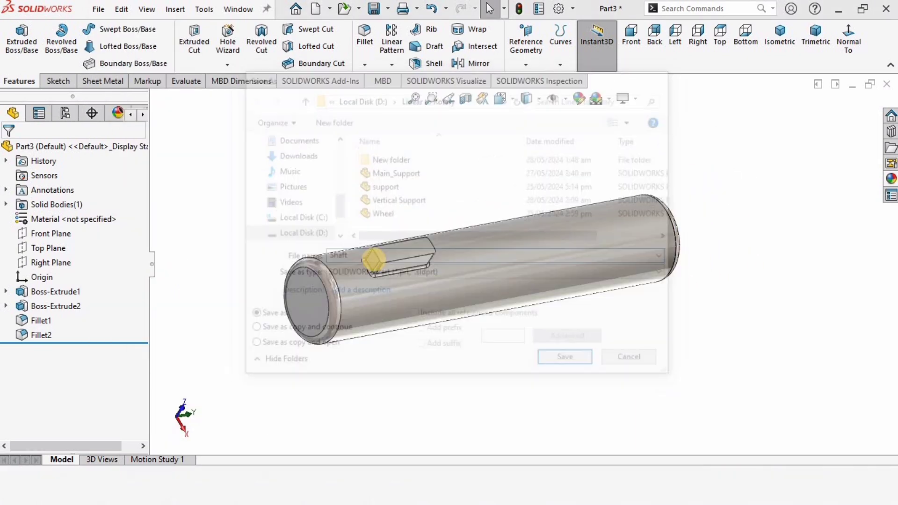